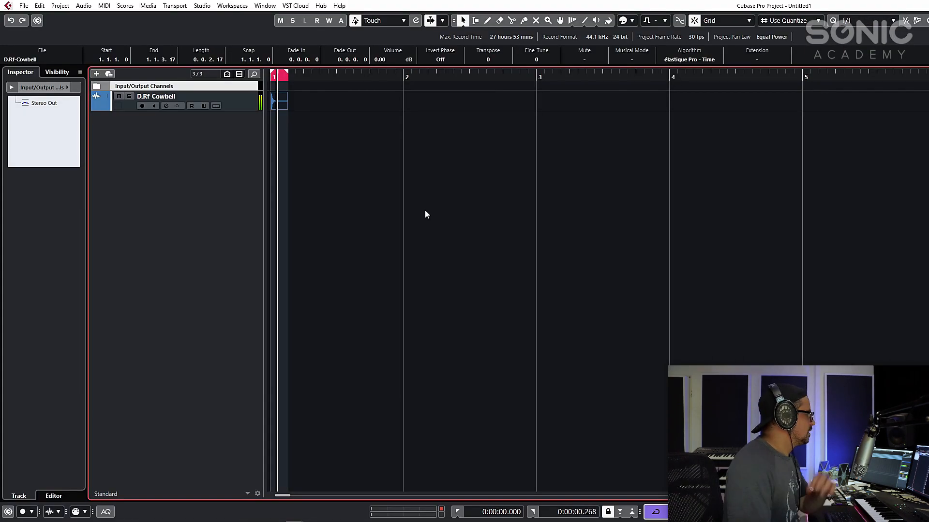
Set the quantize grid to 1/16 and add an instrument track loaded with Falcon.
{"action": "left_click", "coordinate": [432, 216]}
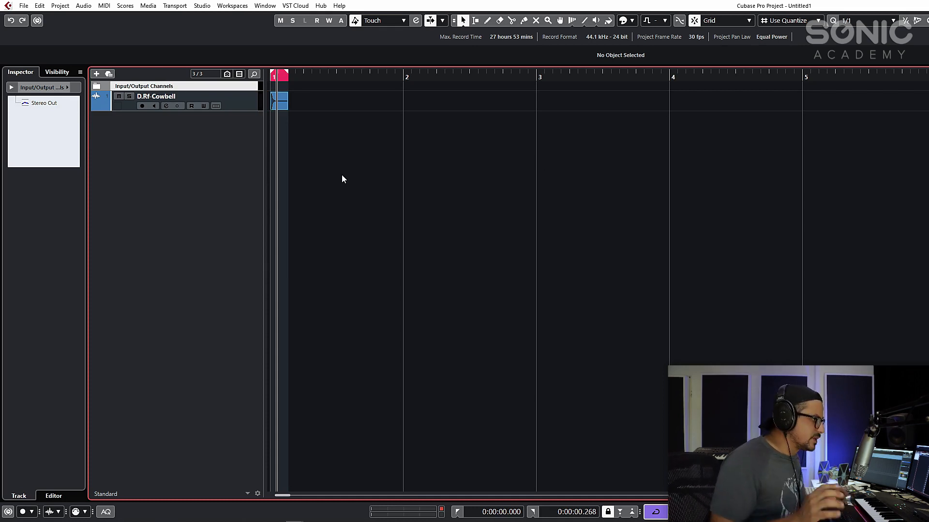
{"action": "key", "text": "ctrl+4"}
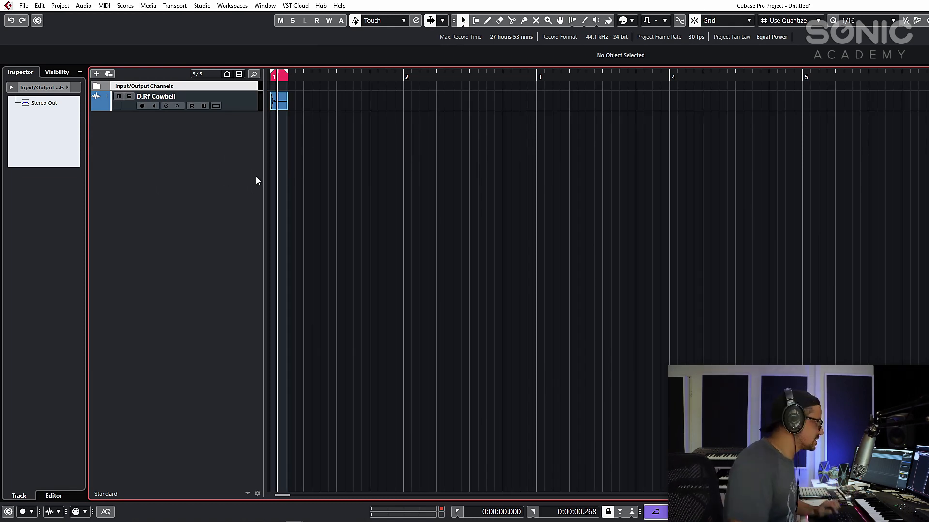
{"action": "right_click", "coordinate": [247, 186]}
{"action": "left_click", "coordinate": [274, 201]}
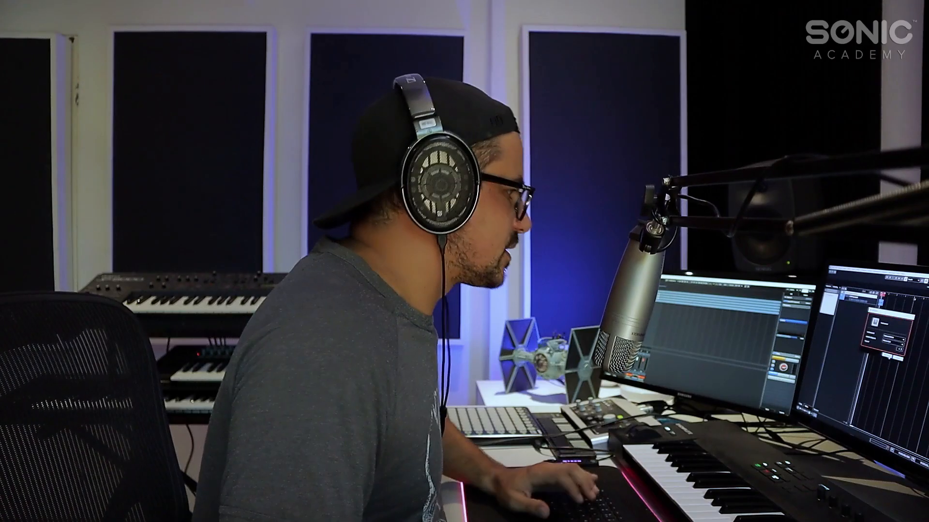
{"action": "key", "text": "Return"}
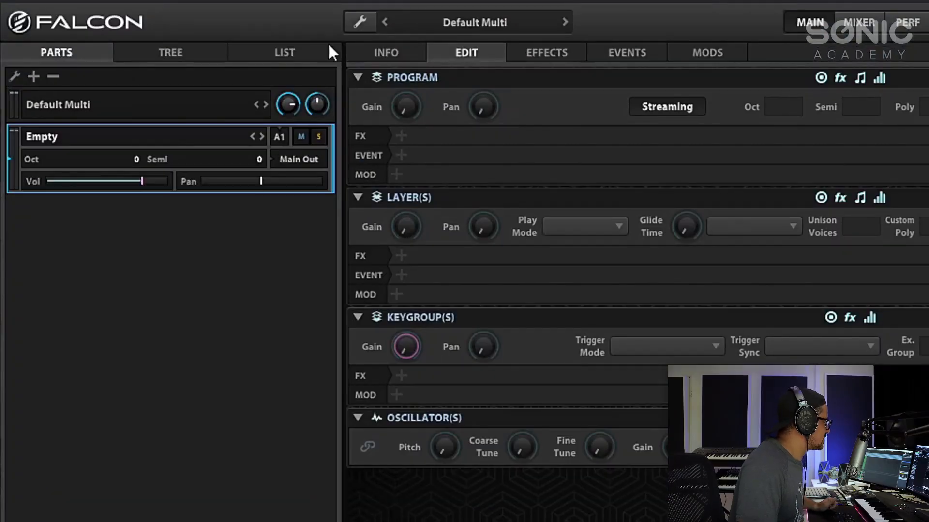
Add a new program to Part 1 in the instrument tree and create a layer inside it.
{"action": "left_click", "coordinate": [167, 53]}
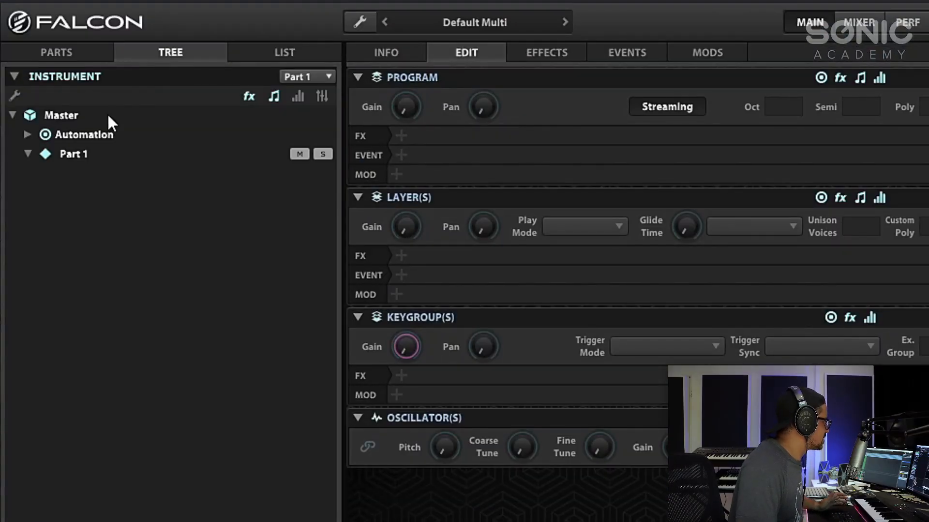
{"action": "left_click", "coordinate": [73, 155]}
{"action": "right_click", "coordinate": [95, 156]}
{"action": "left_click", "coordinate": [177, 233]}
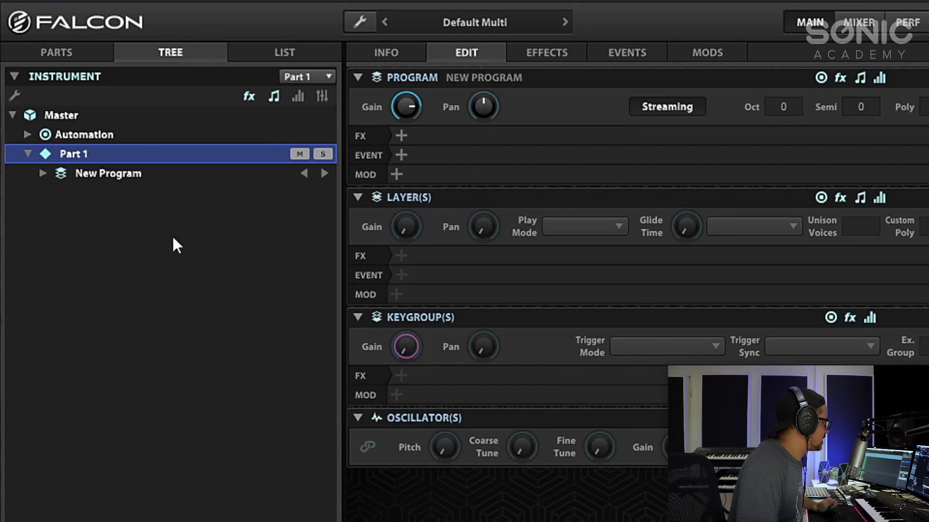
{"action": "left_click", "coordinate": [28, 177]}
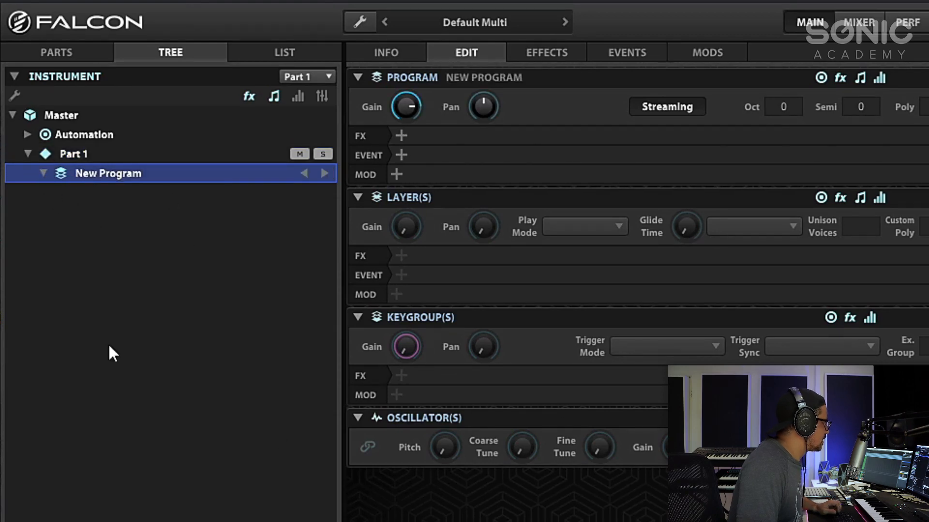
{"action": "right_click", "coordinate": [137, 175]}
{"action": "left_click", "coordinate": [167, 274]}
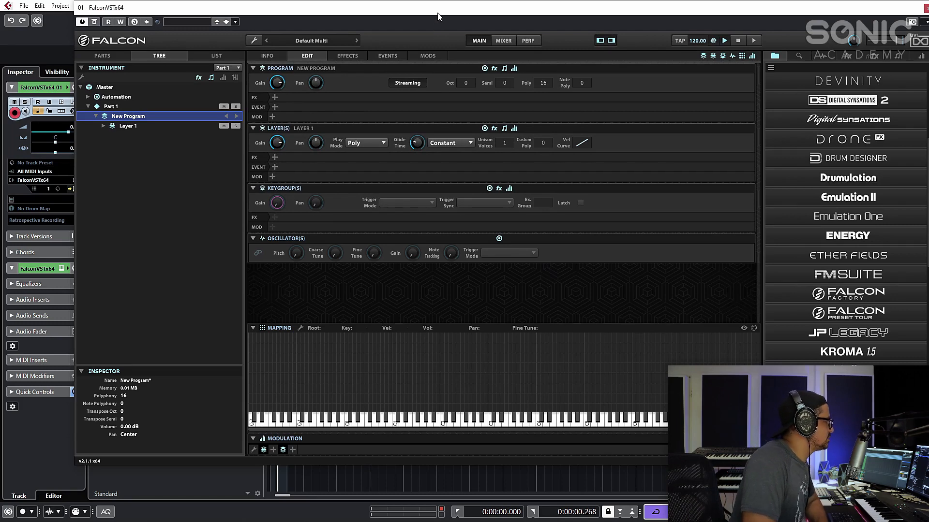
Load the D.Rf-Cowbell audio clip from the project timeline into Falcon's key mapping as a new keygroup.
{"action": "left_click_drag", "start_coordinate": [438, 13], "coordinate": [388, 132]}
{"action": "left_click_drag", "start_coordinate": [388, 132], "coordinate": [390, 153]}
{"action": "left_click_drag", "start_coordinate": [280, 101], "coordinate": [426, 512]}
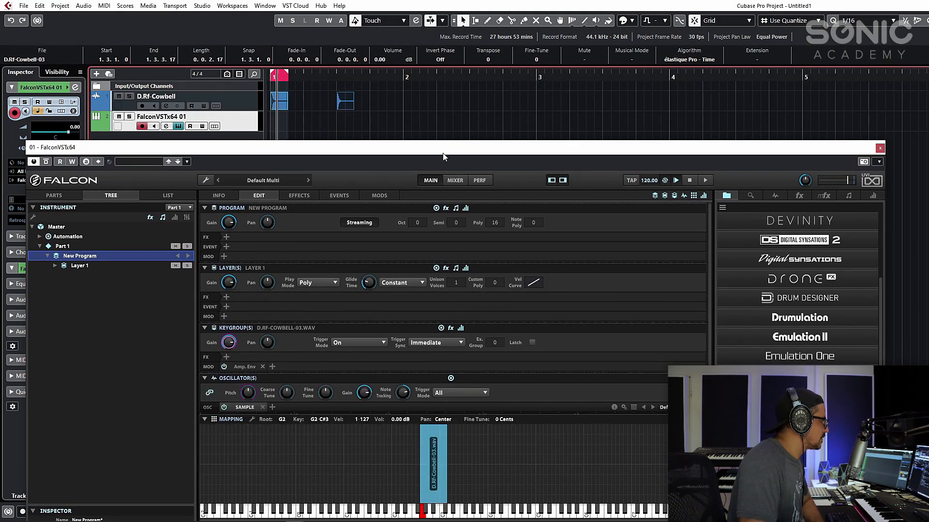
Extend the cowbell sample's key range to C-2 through G8 and set its root note to C3.
{"action": "left_click_drag", "start_coordinate": [443, 154], "coordinate": [439, 43]}
{"action": "left_click_drag", "start_coordinate": [420, 369], "coordinate": [171, 373]}
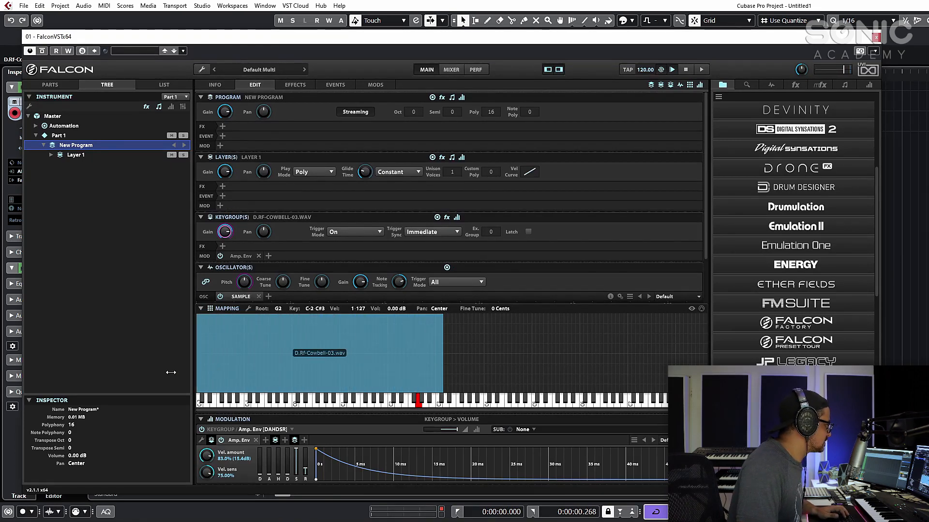
{"action": "left_click_drag", "start_coordinate": [443, 358], "coordinate": [706, 358]}
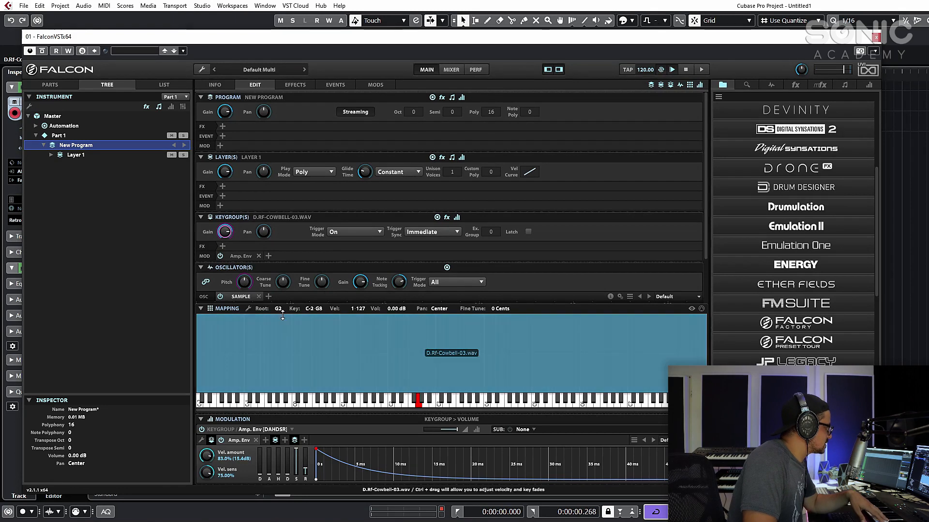
{"action": "mouse_move", "coordinate": [283, 314]}
{"action": "left_mouse_down"}
{"action": "mouse_move", "coordinate": [279, 301]}
{"action": "mouse_move", "coordinate": [282, 310]}
{"action": "left_mouse_up"}
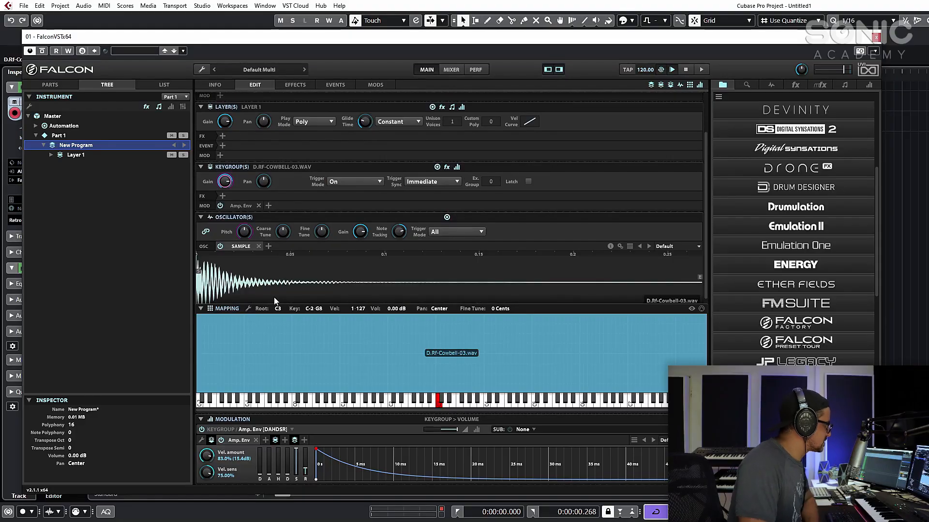
Change the keygroup's Sample oscillator to Pluck and raise its noise mixer level to about -10.67 dB.
{"action": "scroll", "coordinate": [514, 229], "scroll_direction": "down", "scroll_amount": 1}
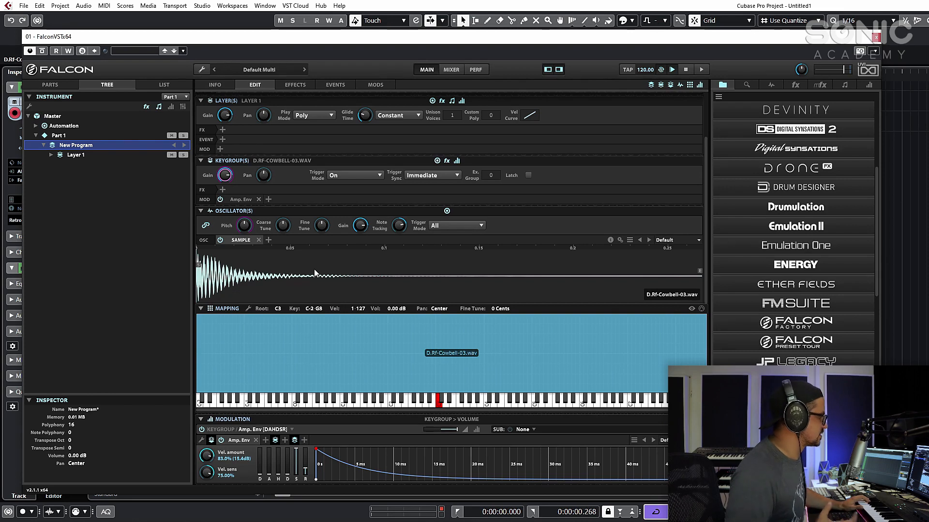
{"action": "left_click", "coordinate": [239, 240]}
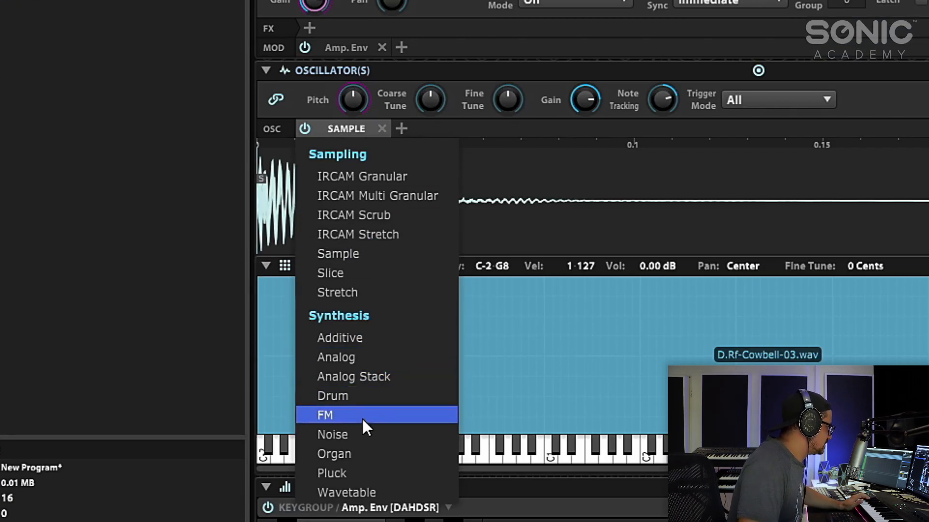
{"action": "left_click", "coordinate": [361, 470]}
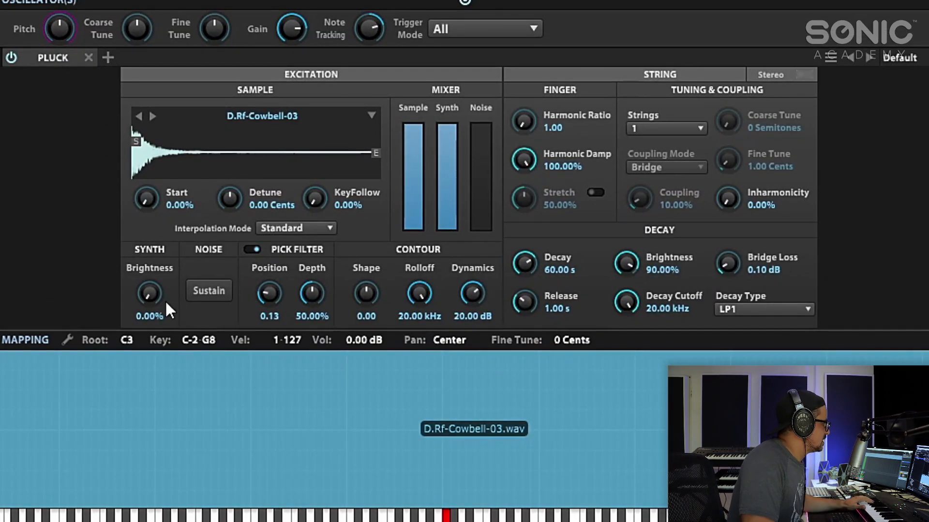
{"action": "left_click_drag", "start_coordinate": [481, 220], "coordinate": [478, 179]}
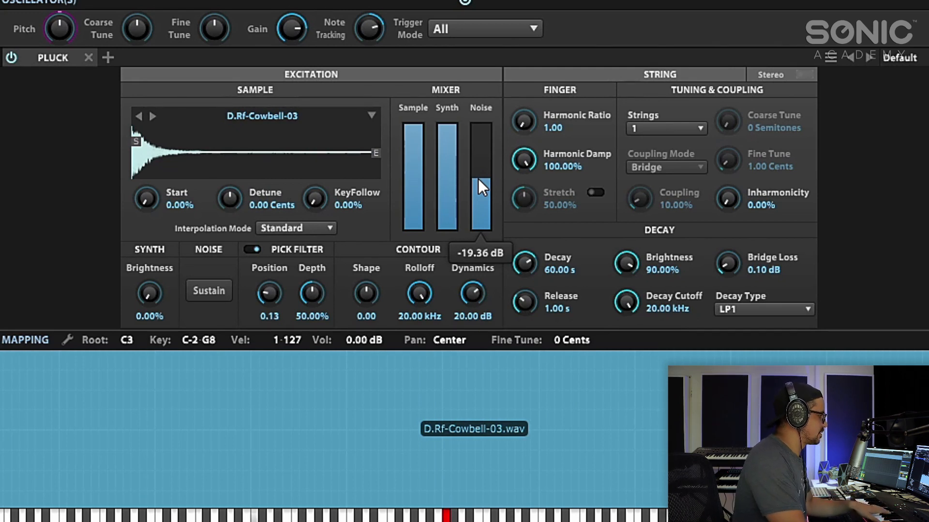
{"action": "left_click_drag", "start_coordinate": [478, 178], "coordinate": [477, 159]}
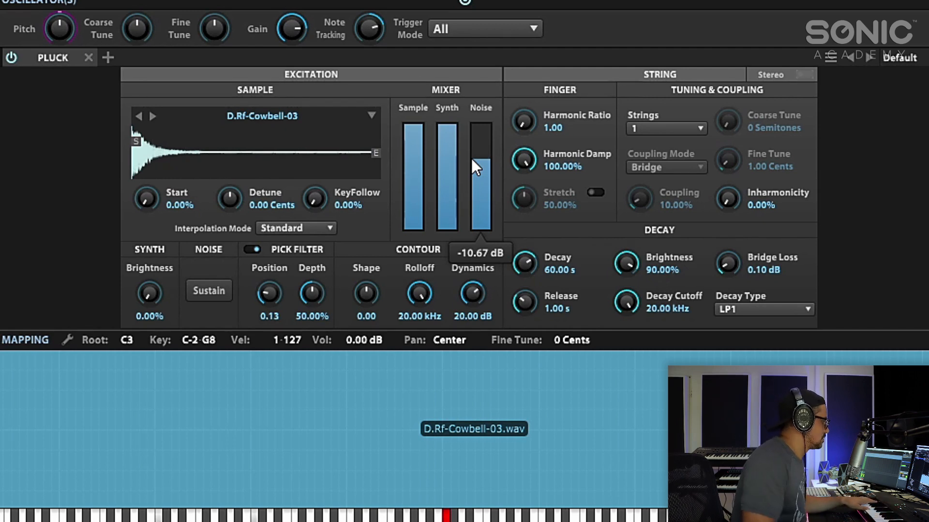
Modulate the Pluck oscillator's synth brightness with velocity, using a modulation amount of 0.45.
{"action": "right_click", "coordinate": [151, 300]}
{"action": "mouse_move", "coordinate": [246, 140]}
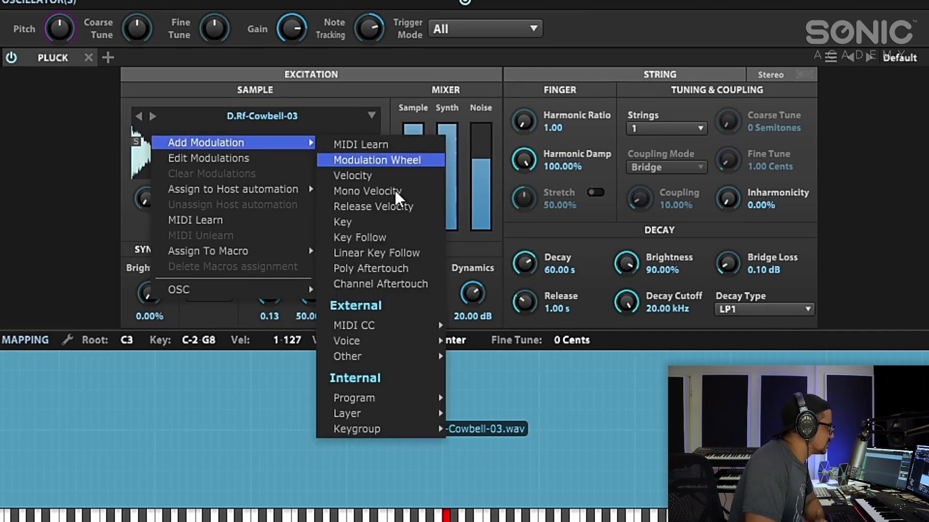
{"action": "mouse_move", "coordinate": [375, 346]}
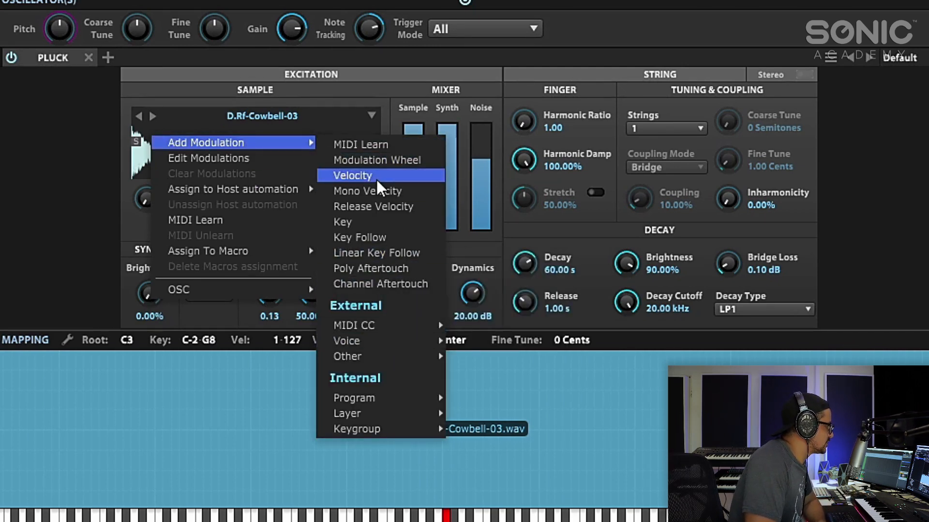
{"action": "left_click", "coordinate": [376, 178]}
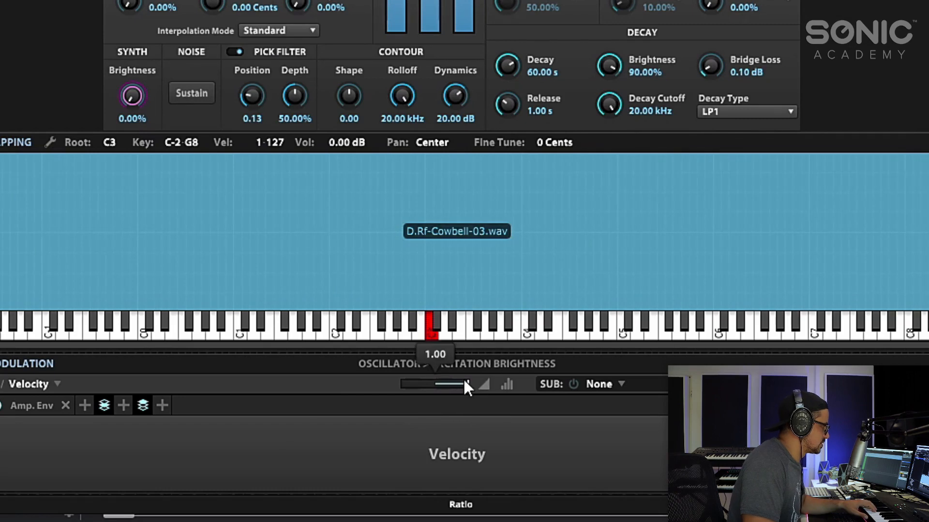
{"action": "left_click_drag", "start_coordinate": [443, 383], "coordinate": [448, 384]}
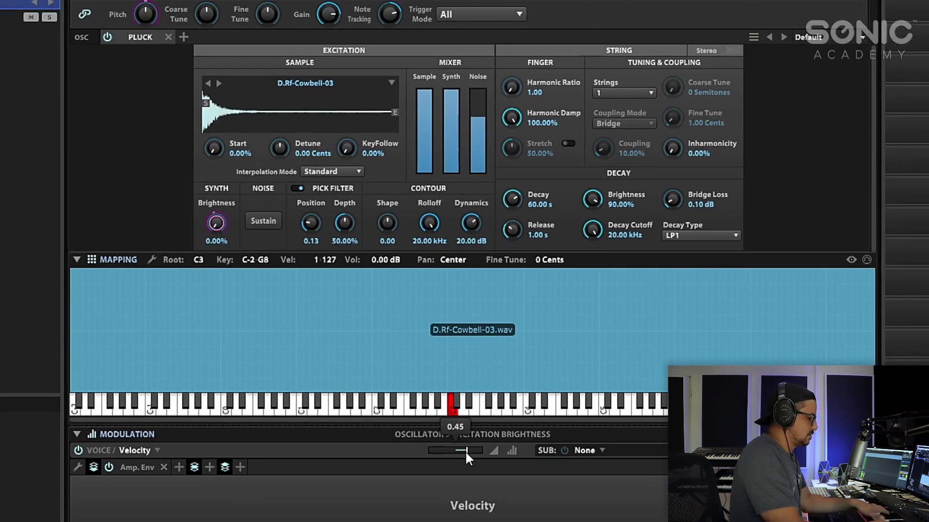
Set the Pluck oscillator to 2 strings and raise the string coupling to 36%.
{"action": "left_click", "coordinate": [624, 92]}
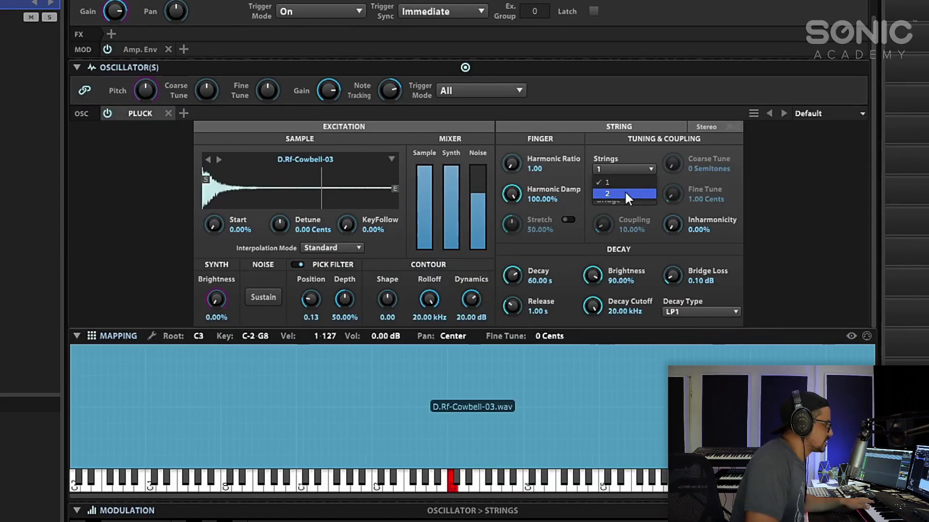
{"action": "left_click", "coordinate": [625, 190]}
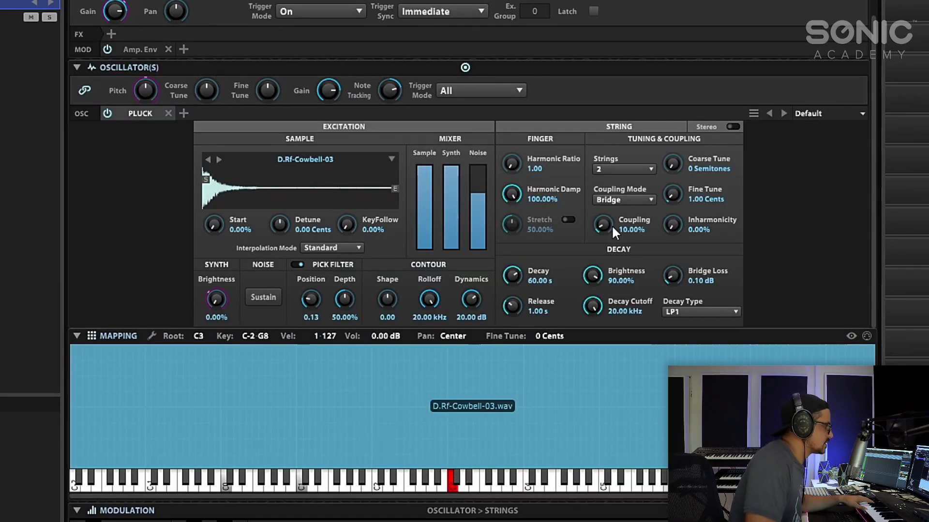
{"action": "left_click_drag", "start_coordinate": [612, 225], "coordinate": [636, 174]}
Add velocity modulation to the string decay brightness and set that brightness to 74.80%.
{"action": "right_click", "coordinate": [600, 274]}
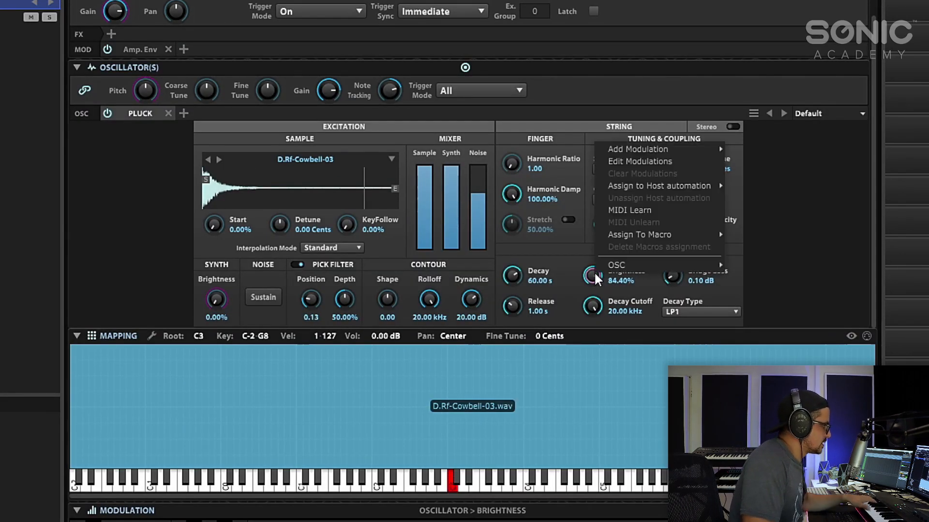
{"action": "mouse_move", "coordinate": [651, 154]}
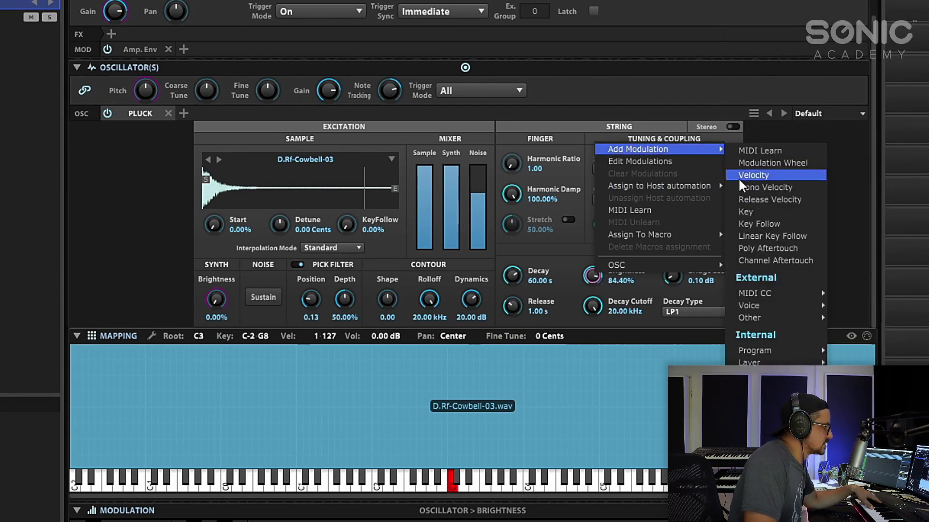
{"action": "left_click", "coordinate": [769, 176]}
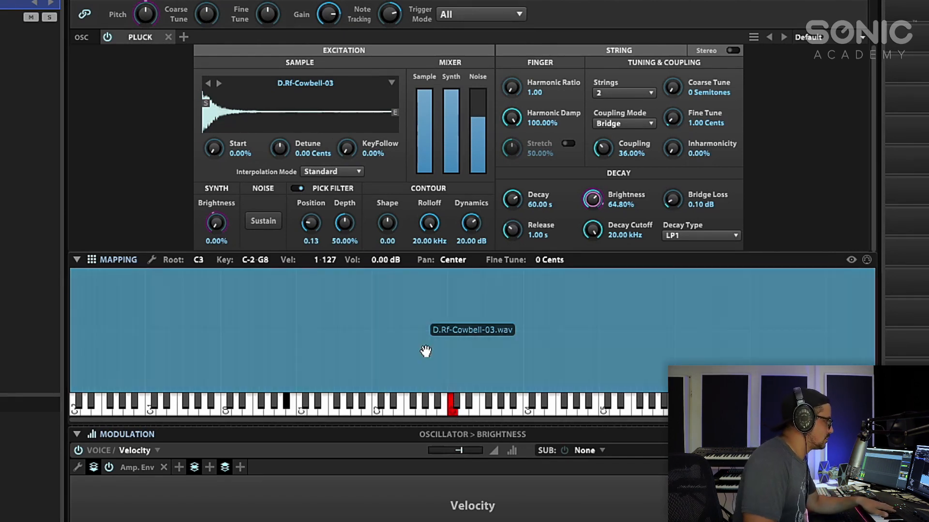
{"action": "left_click_drag", "start_coordinate": [590, 200], "coordinate": [590, 189]}
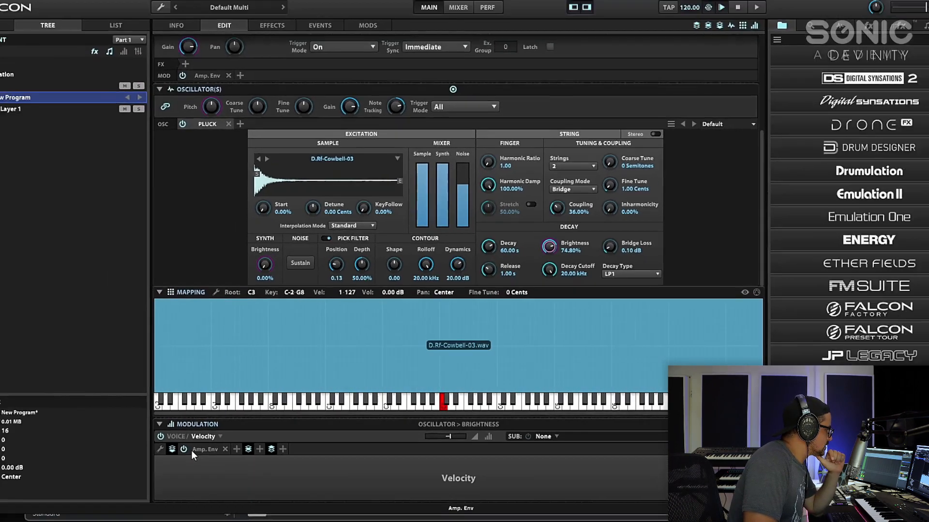
Set the amp envelope's release to 1.21 s and the Pluck contour shape to -0.23.
{"action": "left_click", "coordinate": [137, 467]}
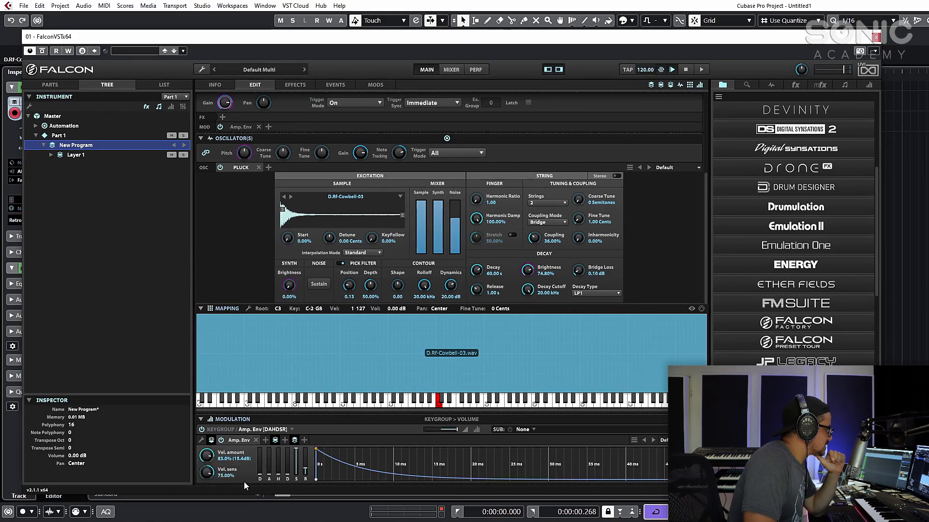
{"action": "left_click_drag", "start_coordinate": [305, 472], "coordinate": [306, 457]}
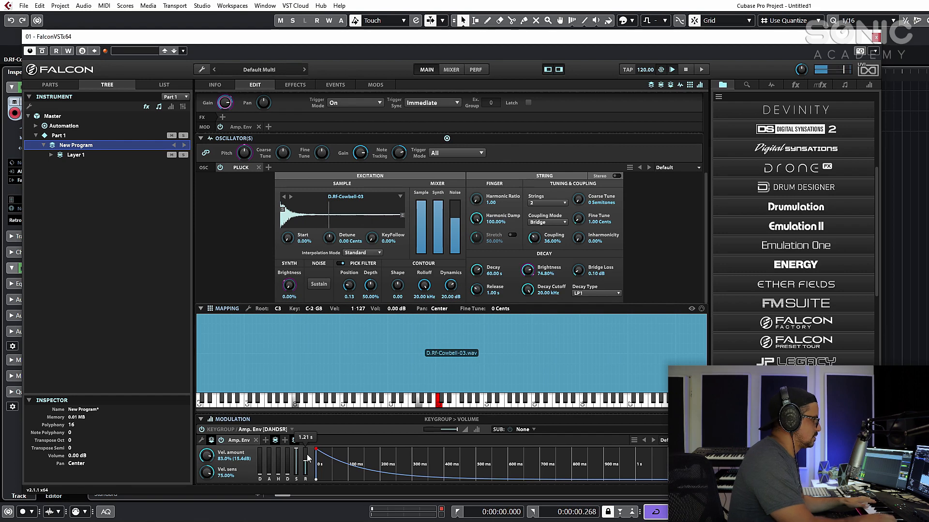
{"action": "left_click_drag", "start_coordinate": [397, 285], "coordinate": [391, 307]}
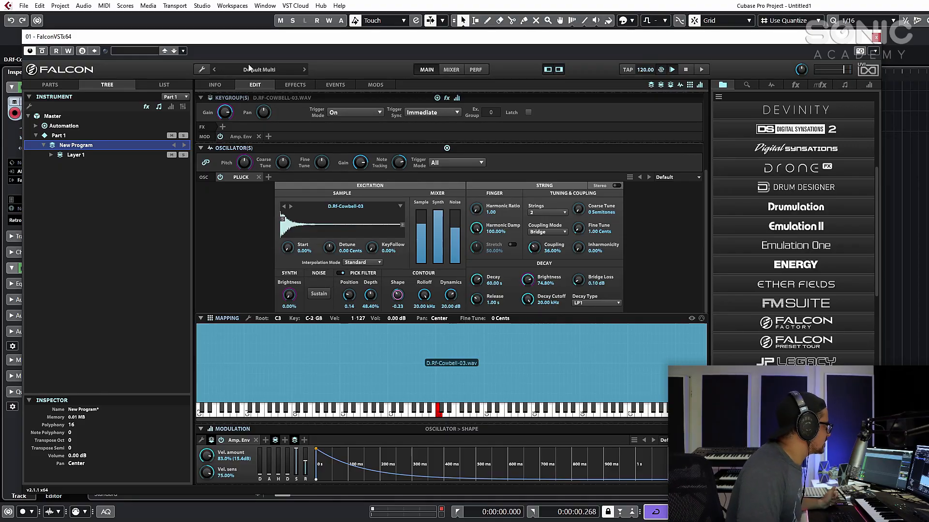
Add a default Digital EQ effect to the keygroup and cut about 7.2 dB around 550 Hz with a peak band.
{"action": "left_click", "coordinate": [222, 126]}
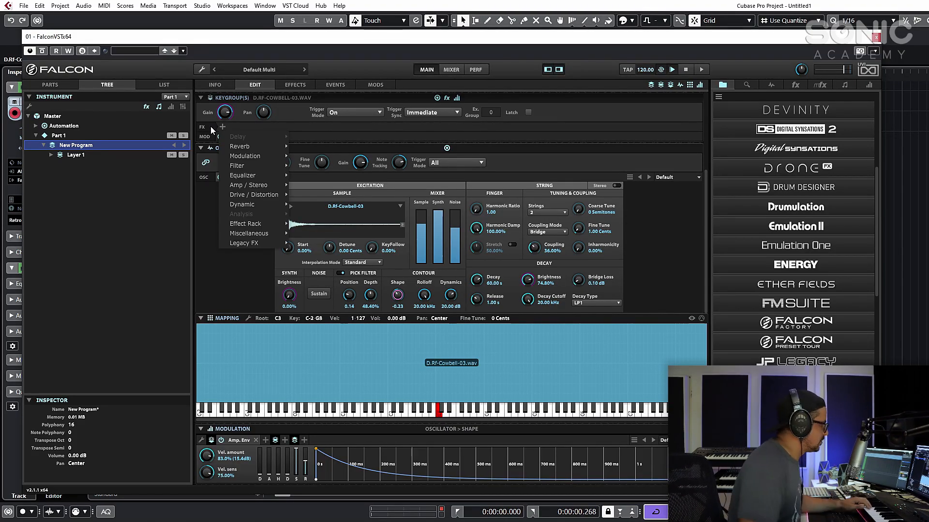
{"action": "mouse_move", "coordinate": [251, 175]}
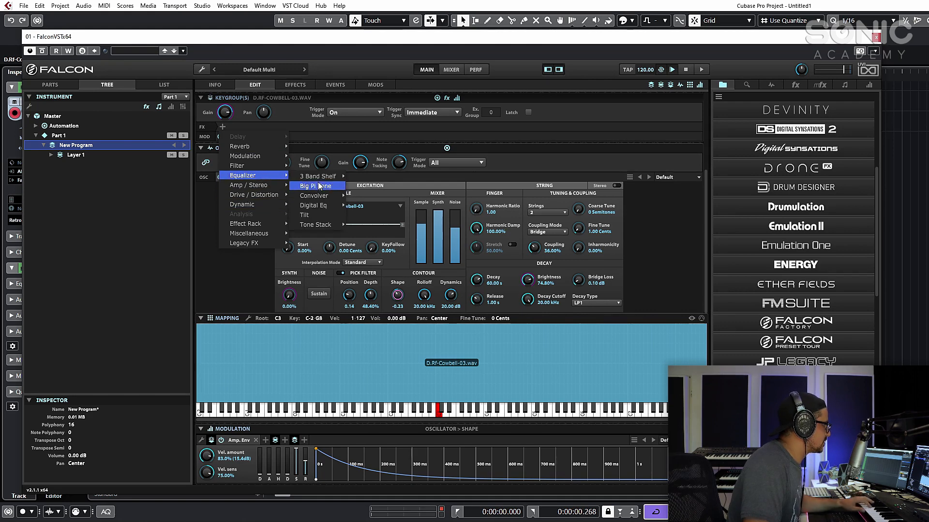
{"action": "mouse_move", "coordinate": [314, 207]}
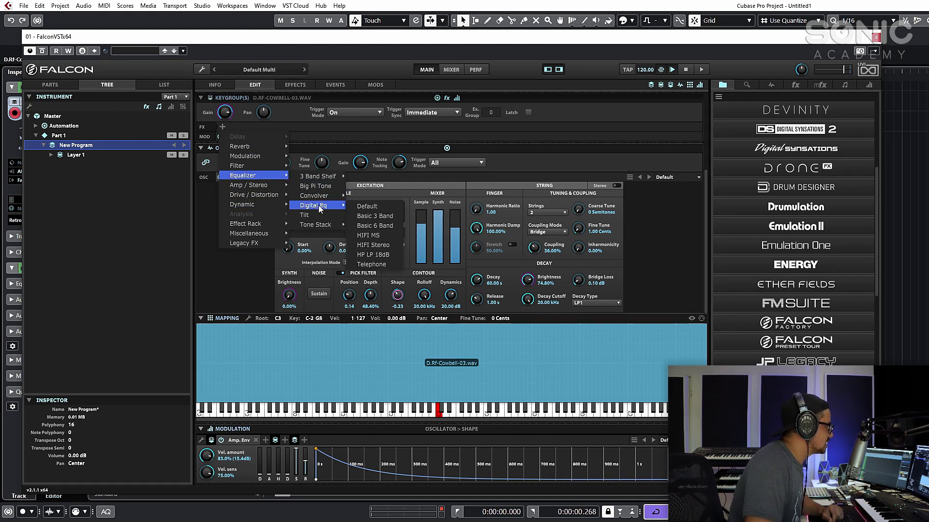
{"action": "left_click", "coordinate": [368, 206]}
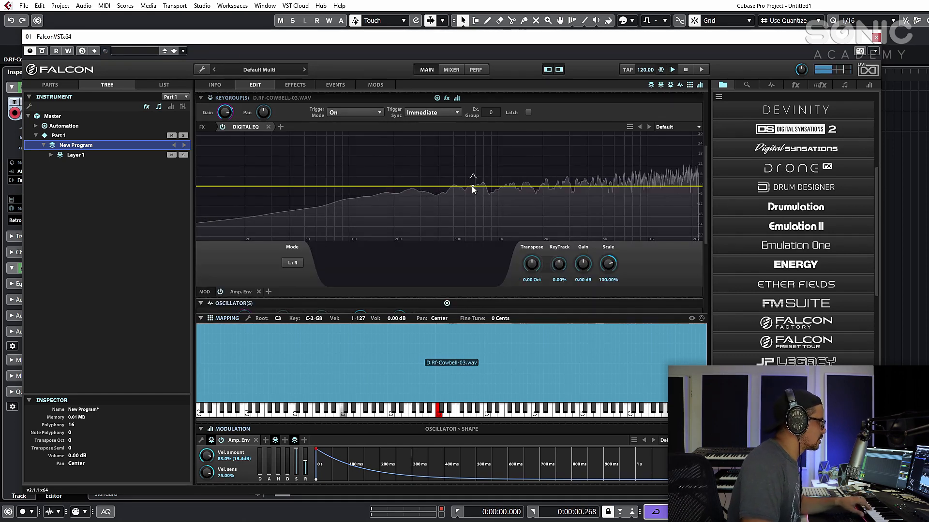
{"action": "mouse_move", "coordinate": [472, 188]}
{"action": "left_mouse_down"}
{"action": "mouse_move", "coordinate": [472, 201]}
{"action": "mouse_move", "coordinate": [451, 207]}
{"action": "mouse_move", "coordinate": [460, 198]}
{"action": "left_mouse_up"}
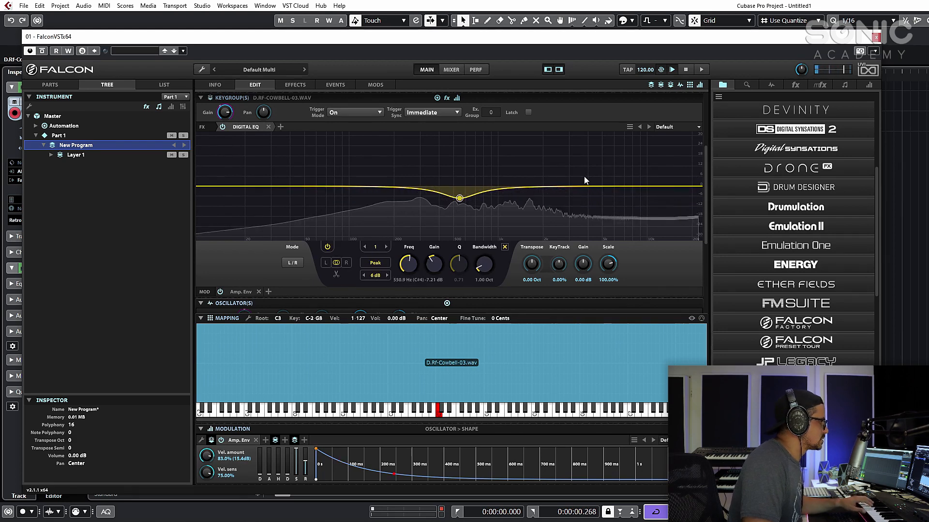
Add a Compressor Expander after the keygroup's Digital EQ, with a threshold of -22.36 dB and a ratio of about 6.3.
{"action": "left_click", "coordinate": [280, 127]}
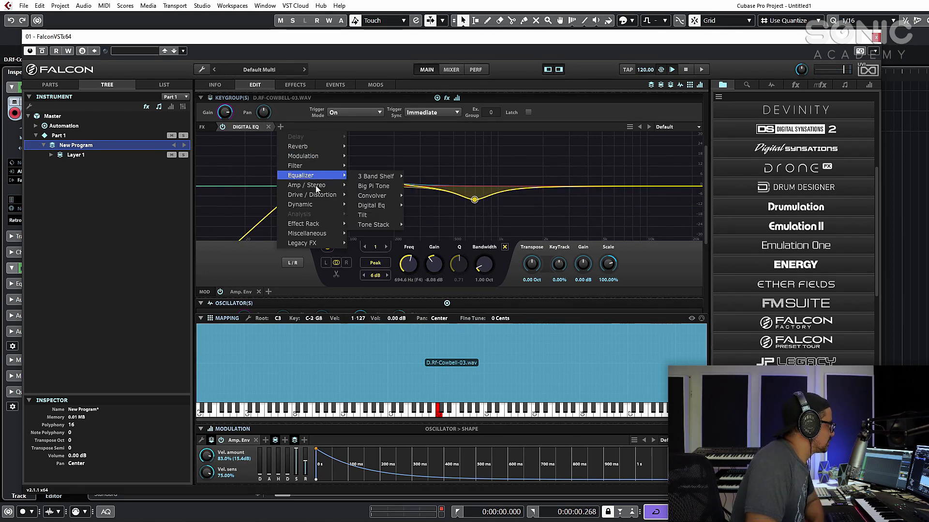
{"action": "mouse_move", "coordinate": [310, 204]}
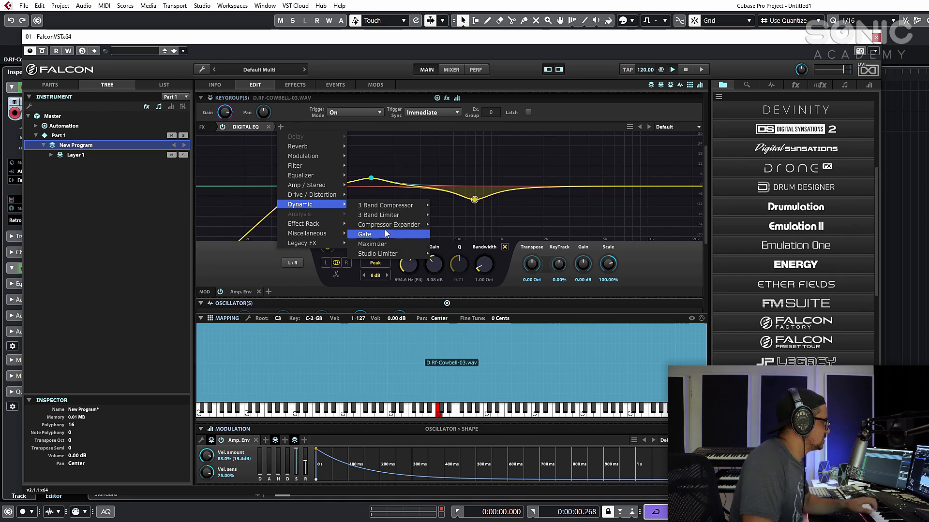
{"action": "mouse_move", "coordinate": [386, 234]}
{"action": "left_click", "coordinate": [464, 235]}
Add a Thorus chorus effect to the program and set its mix to 34.80%.
{"action": "left_click", "coordinate": [222, 126]}
{"action": "mouse_move", "coordinate": [257, 169]}
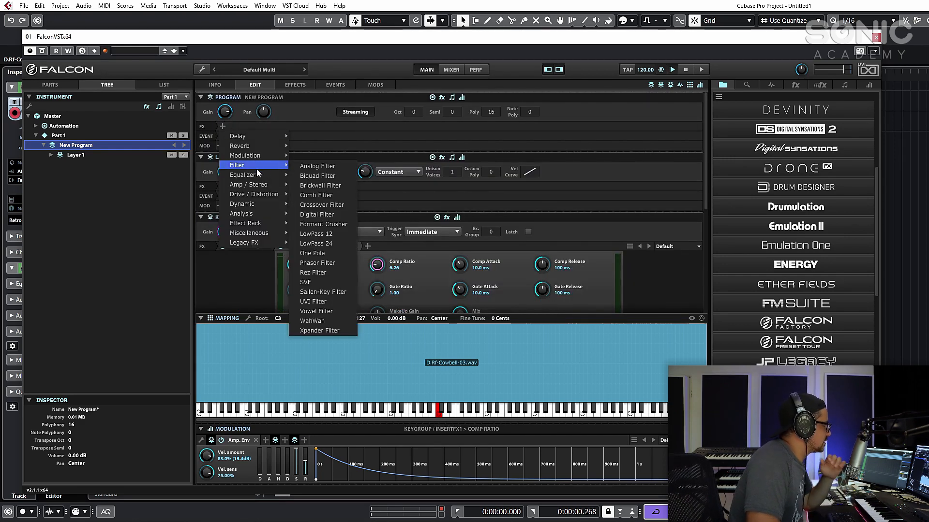
{"action": "mouse_move", "coordinate": [329, 157]}
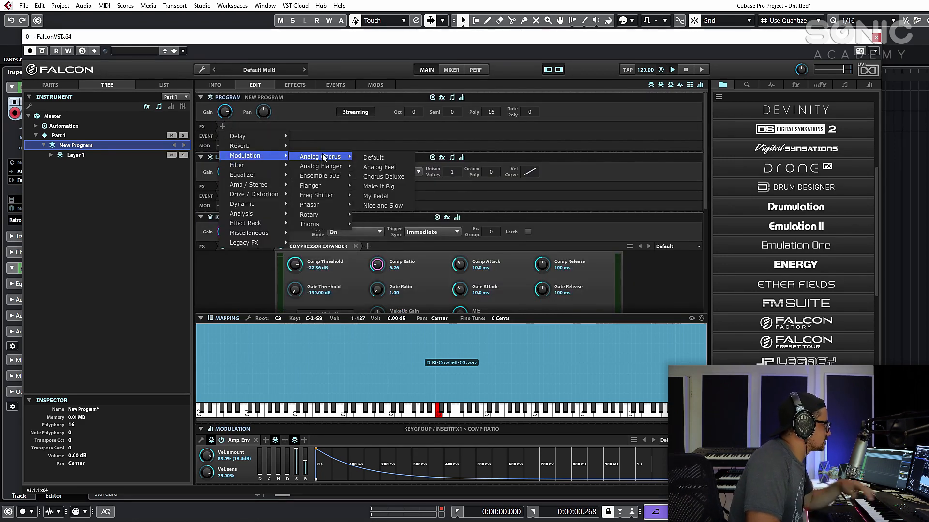
{"action": "left_click", "coordinate": [376, 161]}
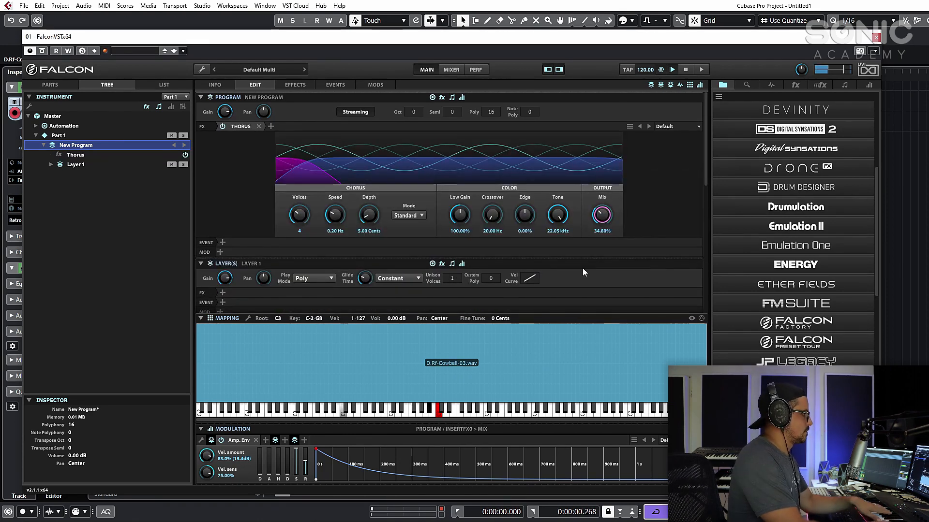
Add a SparkVerb reverb with the Large Room preset after the Thorus and set its mix to 18.80%.
{"action": "left_click", "coordinate": [270, 126]}
{"action": "mouse_move", "coordinate": [309, 146]}
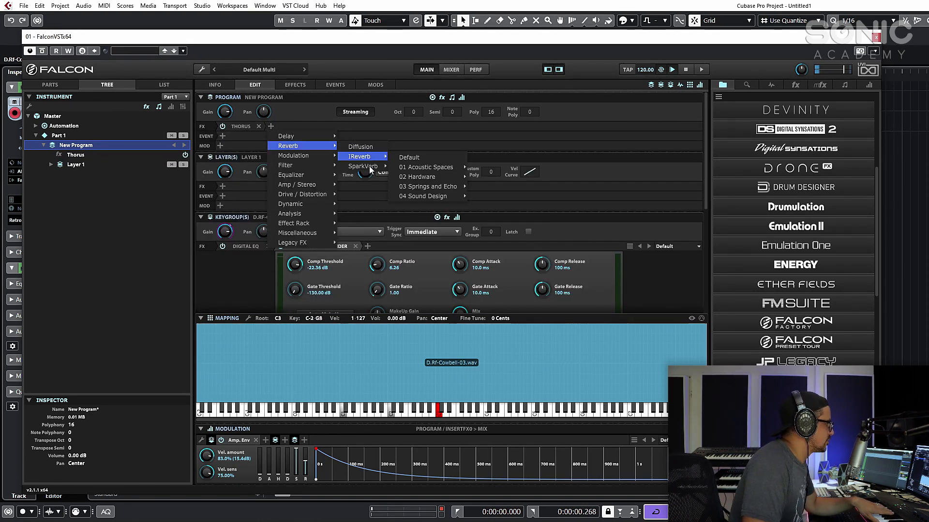
{"action": "left_click", "coordinate": [360, 167]}
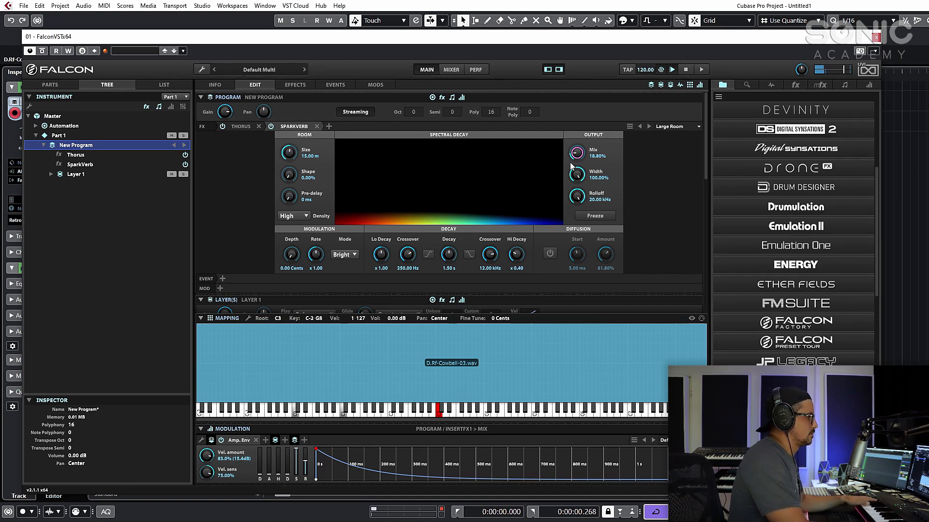
Close the Falcon window and record a melody from bar 1 on the Falcon track with the cowbell track muted.
{"action": "left_click", "coordinate": [877, 38]}
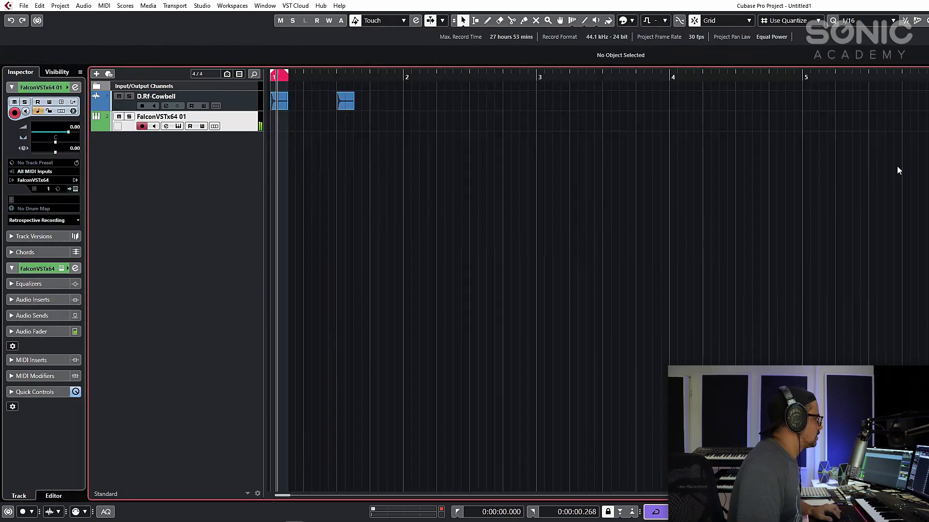
{"action": "key", "text": "h"}
{"action": "key", "text": "h"}
{"action": "key", "text": "h"}
{"action": "key", "text": "h"}
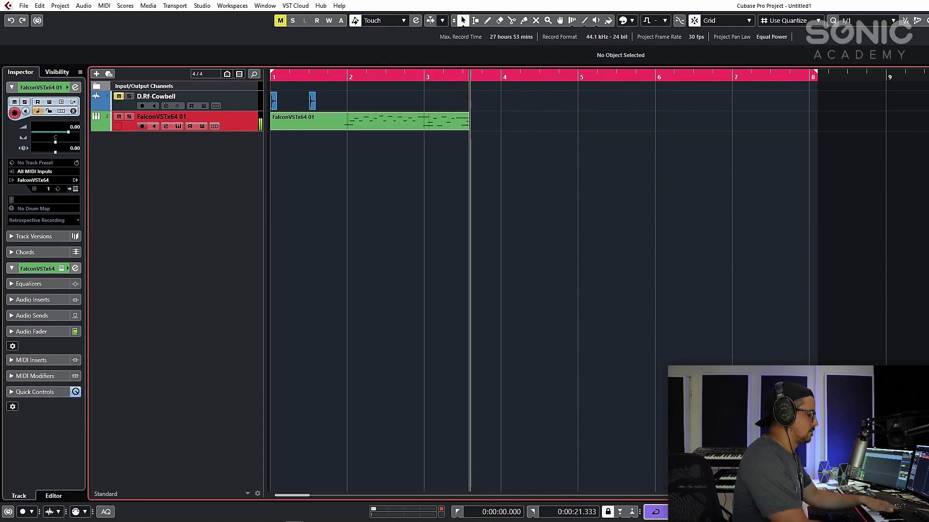
{"action": "key", "text": "space"}
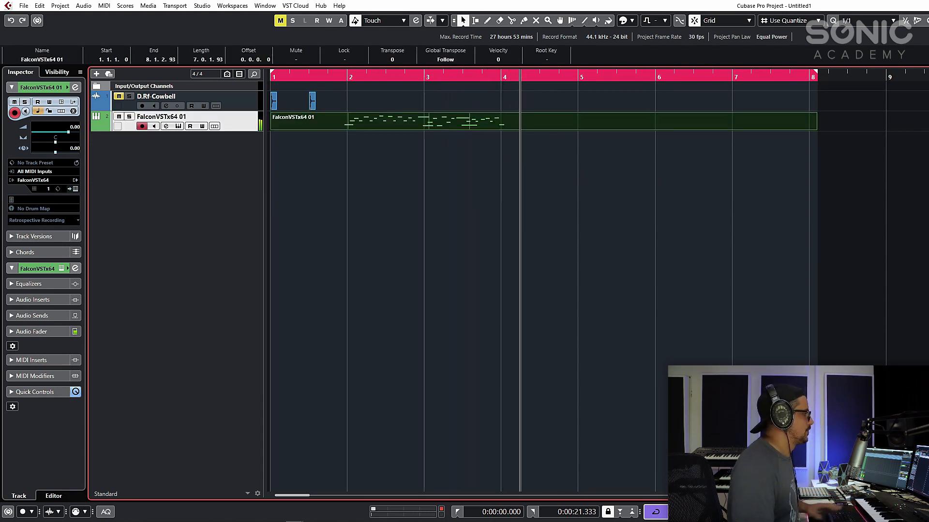
Open the recorded Falcon part in the note editor and select all of its notes.
{"action": "left_click", "coordinate": [470, 179]}
{"action": "left_click", "coordinate": [442, 122]}
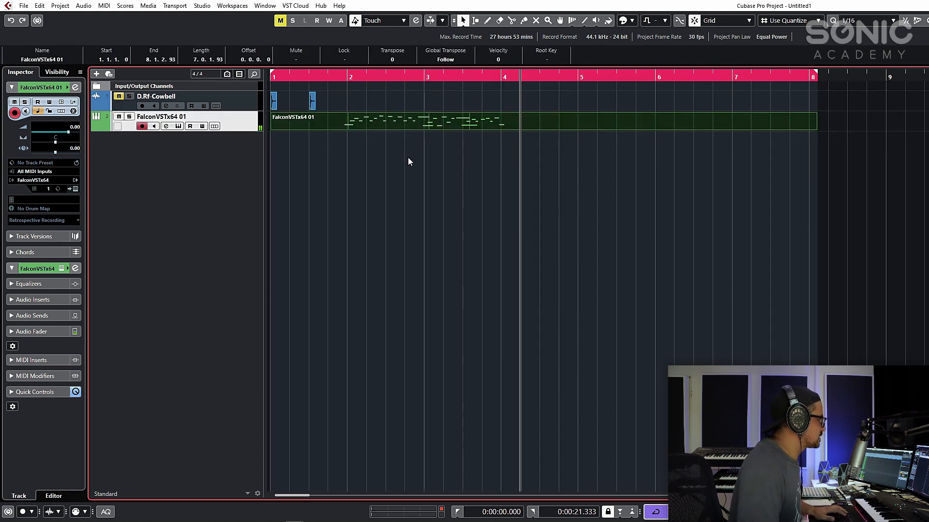
{"action": "double_click", "coordinate": [413, 117]}
{"action": "left_click_drag", "start_coordinate": [677, 384], "coordinate": [216, 216]}
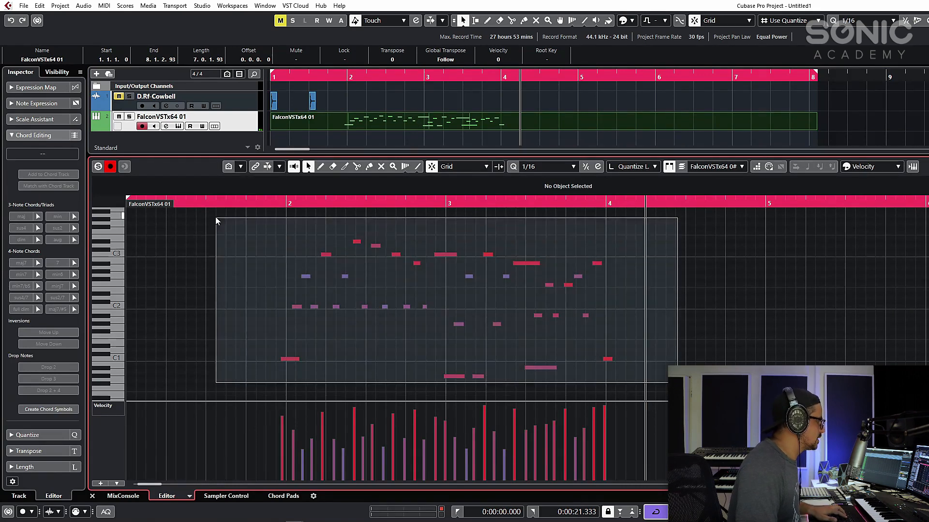
Trim the recorded part to bars 2 and 3, delete the remainder, and move the two-bar part to bar 1.
{"action": "left_click_drag", "start_coordinate": [271, 128], "coordinate": [348, 127]}
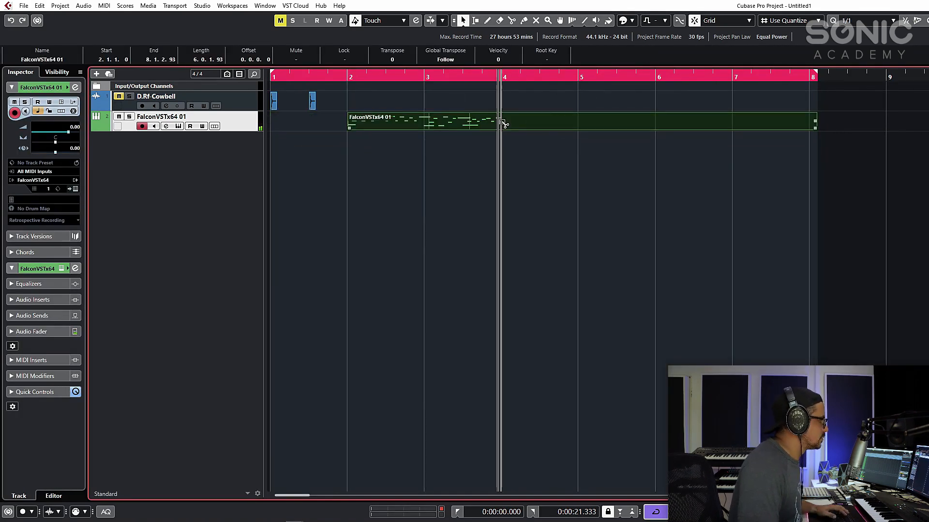
{"action": "left_click", "coordinate": [503, 122], "text": "alt"}
{"action": "key", "text": "Delete"}
{"action": "left_click_drag", "start_coordinate": [556, 170], "coordinate": [328, 121]}
{"action": "left_click", "coordinate": [366, 161]}
{"action": "left_click_drag", "start_coordinate": [414, 120], "coordinate": [341, 120]}
Duplicate the two-bar Falcon part three times to fill bars 1 through 8.
{"action": "key", "text": "ctrl+d"}
{"action": "key", "text": "ctrl+d"}
{"action": "key", "text": "ctrl+d"}
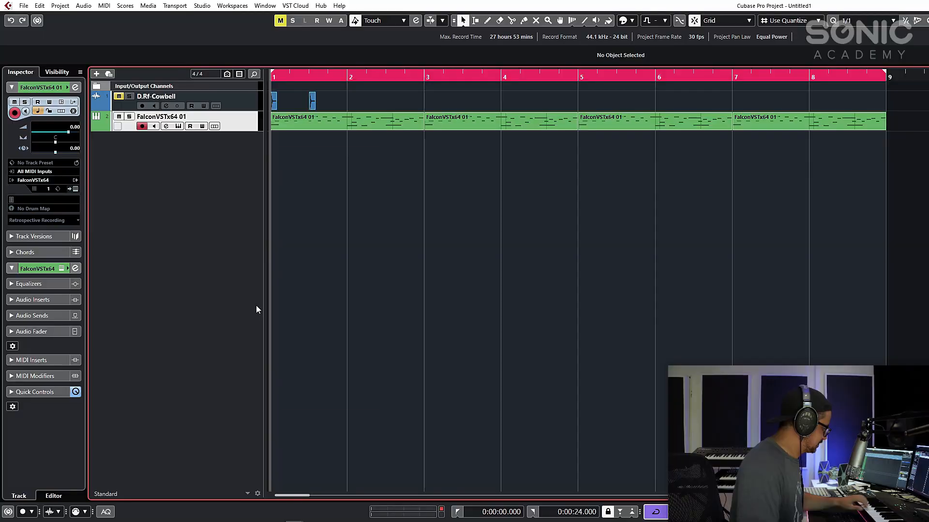
Add an instrument track that uses the Vital synth, routed to Stereo Out.
{"action": "right_click", "coordinate": [229, 148]}
{"action": "left_click", "coordinate": [247, 163]}
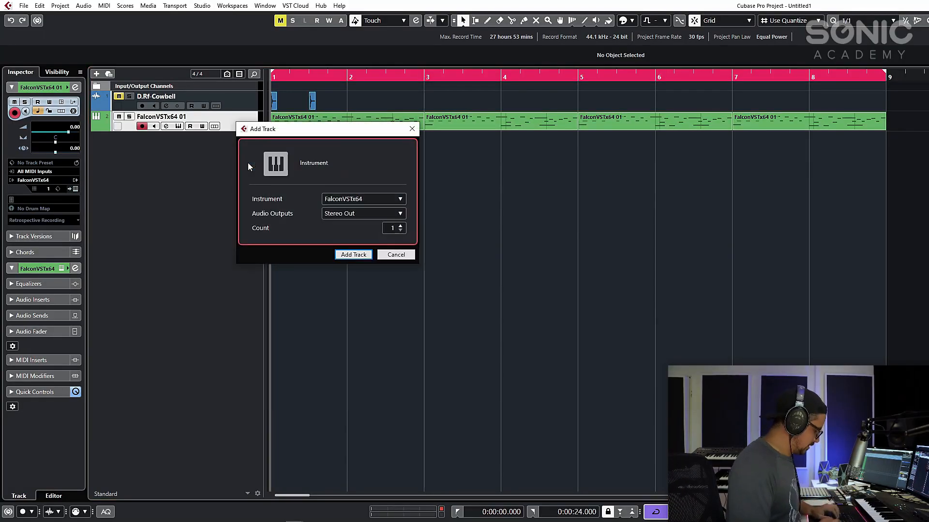
{"action": "left_click", "coordinate": [386, 198]}
{"action": "type", "text": "vit"}
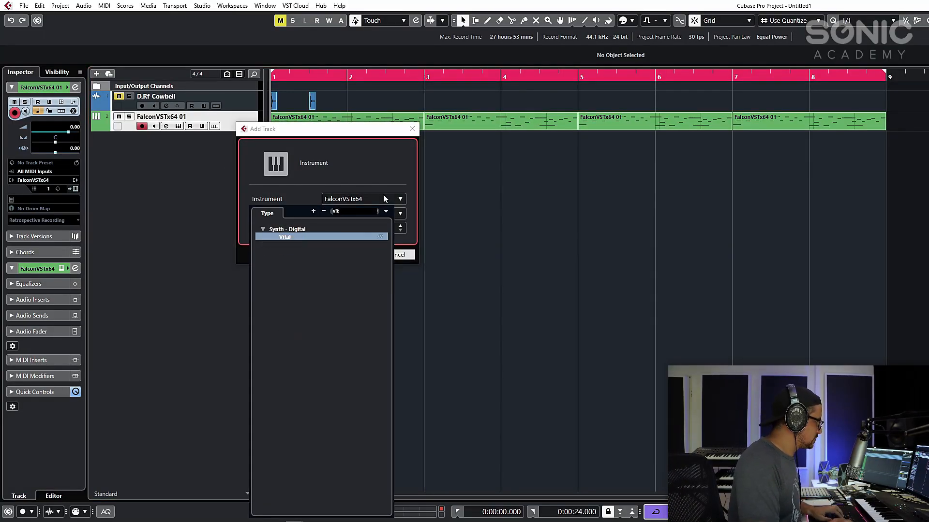
{"action": "key", "text": "BackSpace"}
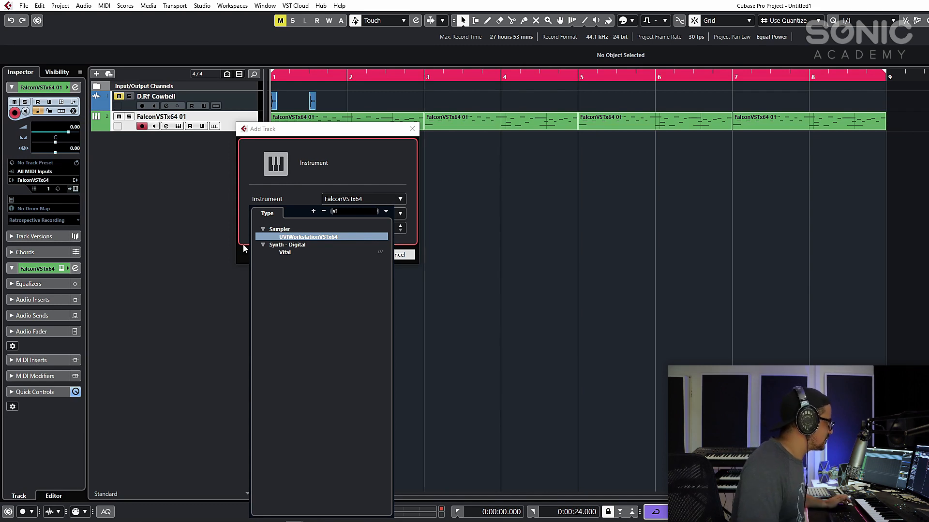
{"action": "left_click", "coordinate": [285, 252]}
{"action": "left_click", "coordinate": [367, 261]}
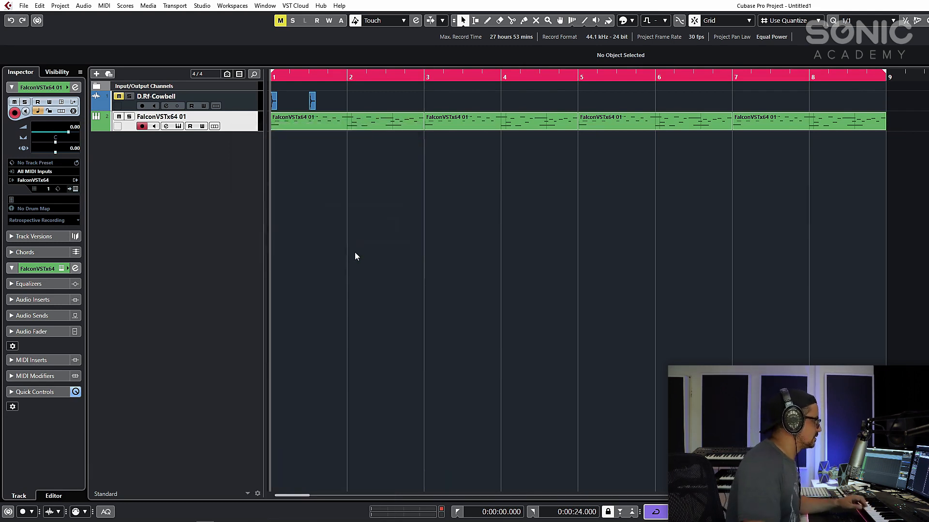
{"action": "left_click", "coordinate": [133, 283]}
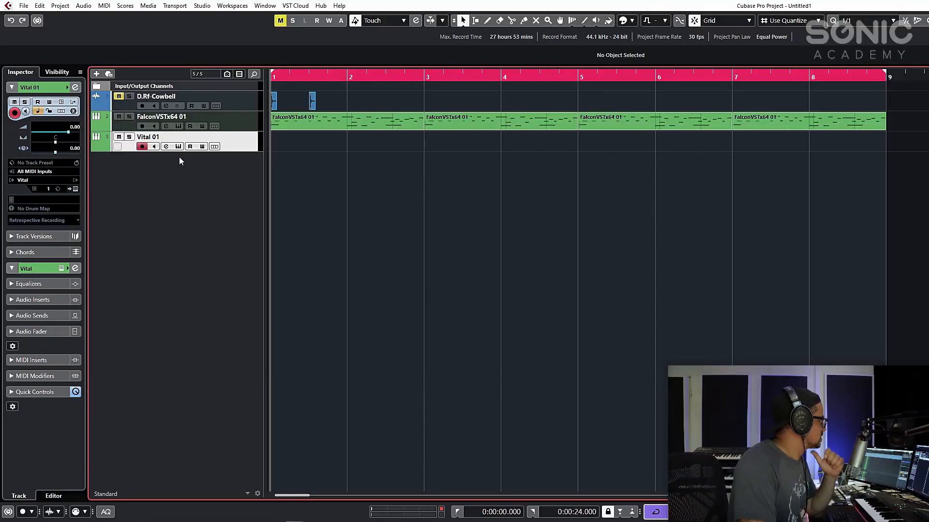
Open the Vital instrument, reposition its window, and open the wavetable editor for oscillator 1.
{"action": "left_click", "coordinate": [177, 146]}
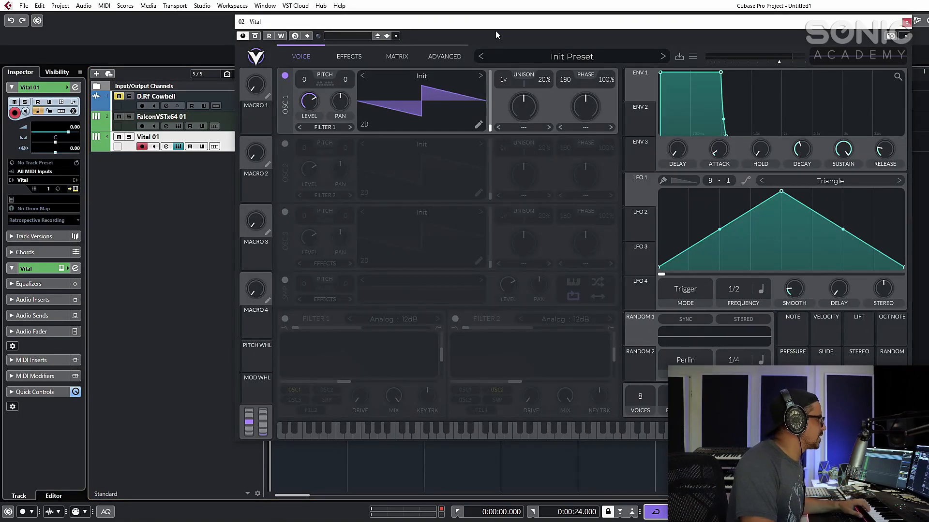
{"action": "left_click_drag", "start_coordinate": [495, 35], "coordinate": [377, 120]}
{"action": "left_click", "coordinate": [358, 210]}
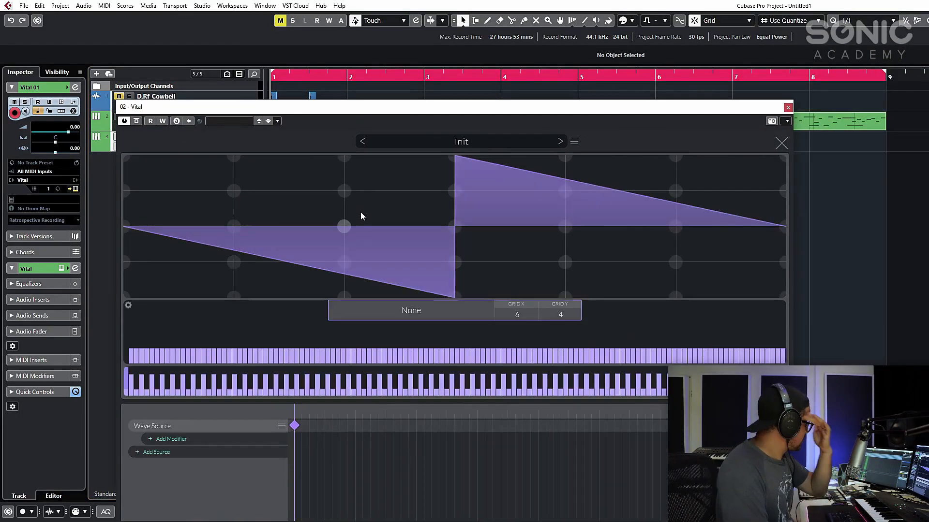
{"action": "left_click_drag", "start_coordinate": [414, 111], "coordinate": [429, 66]}
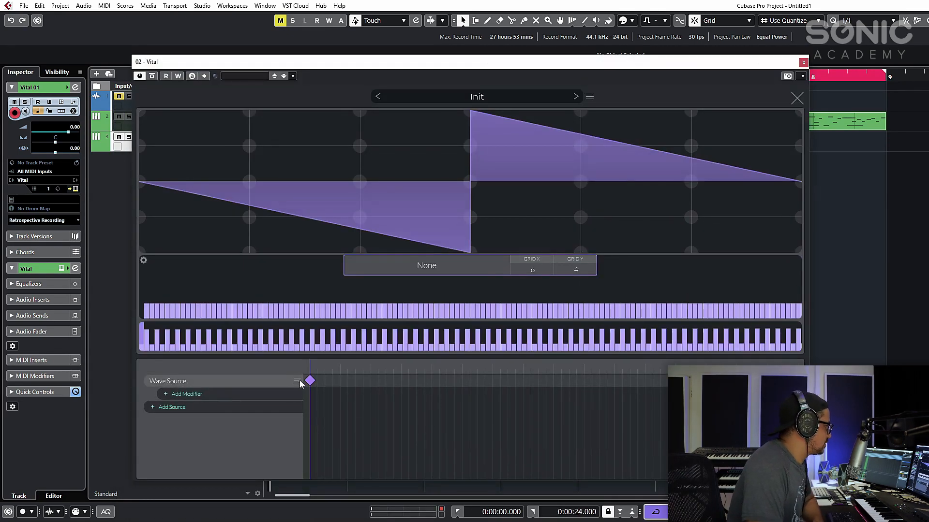
Replace the default Wave Source with an Audio File Source and load the cowbell sample into it.
{"action": "left_click", "coordinate": [315, 405]}
{"action": "left_click", "coordinate": [167, 381]}
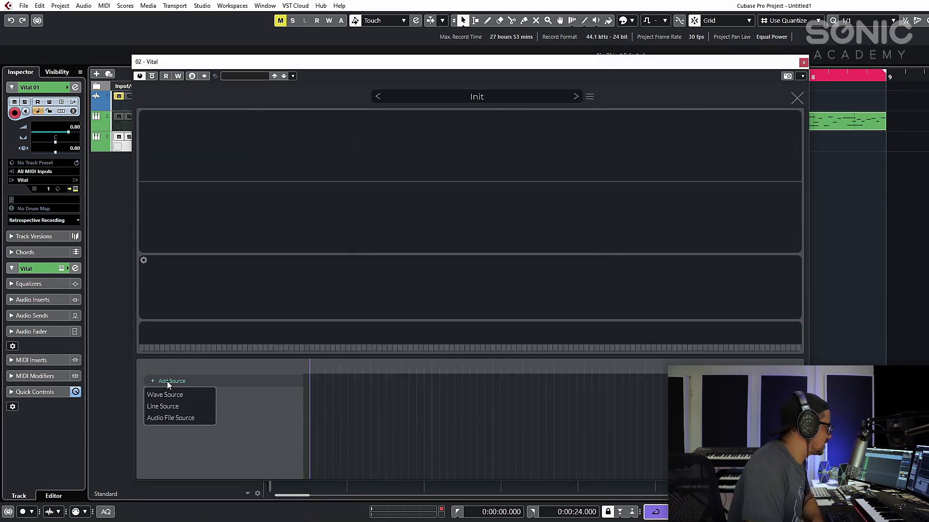
{"action": "left_click", "coordinate": [177, 418]}
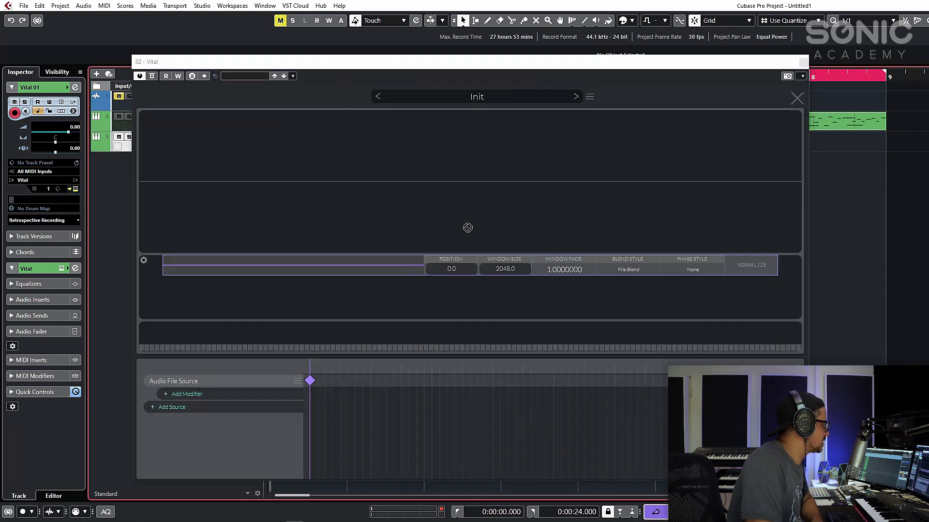
{"action": "left_click", "coordinate": [265, 267]}
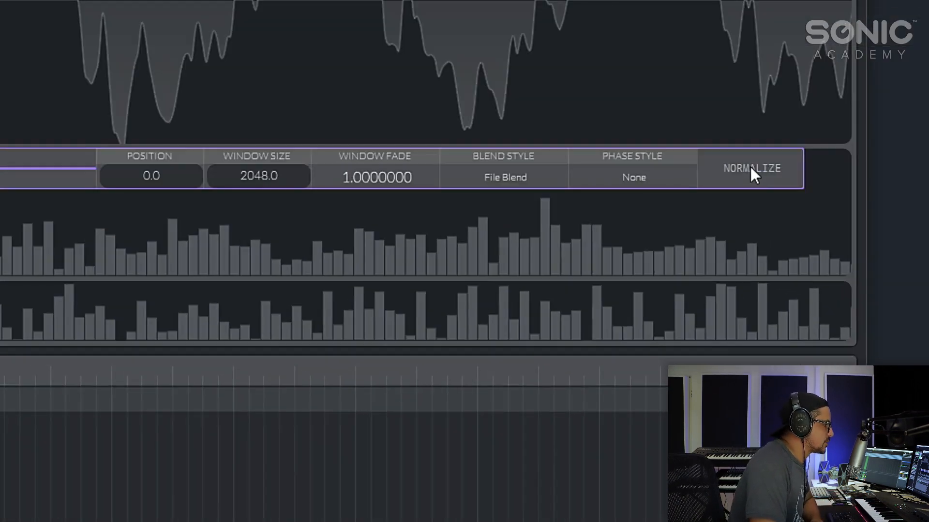
Normalize the audio file source and set its blend style to Spectral and its phase style to Vocode.
{"action": "left_click", "coordinate": [752, 265]}
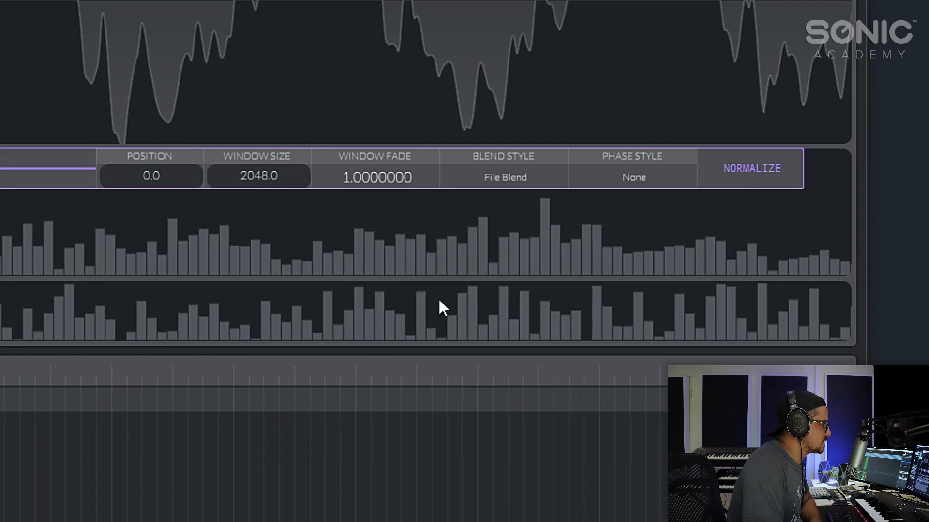
{"action": "left_click", "coordinate": [522, 176]}
{"action": "left_click", "coordinate": [535, 274]}
{"action": "left_click", "coordinate": [626, 182]}
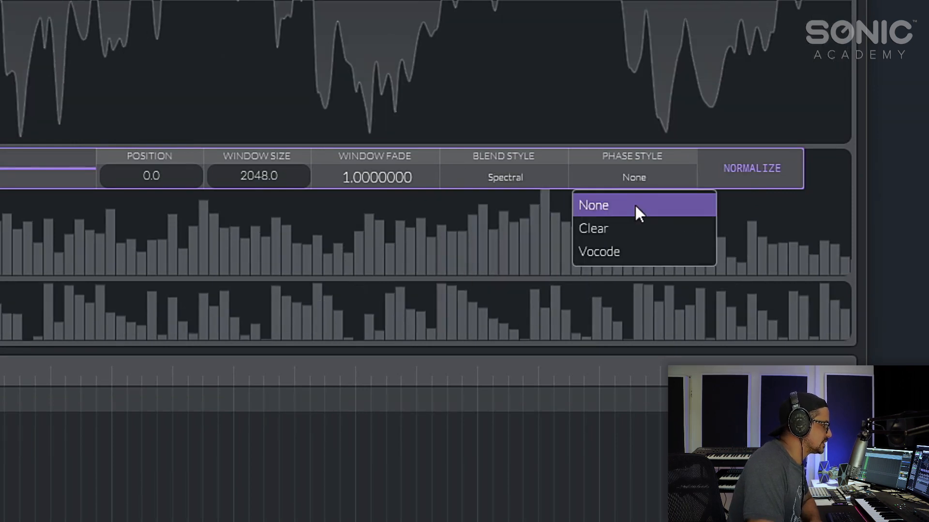
{"action": "left_click", "coordinate": [615, 250]}
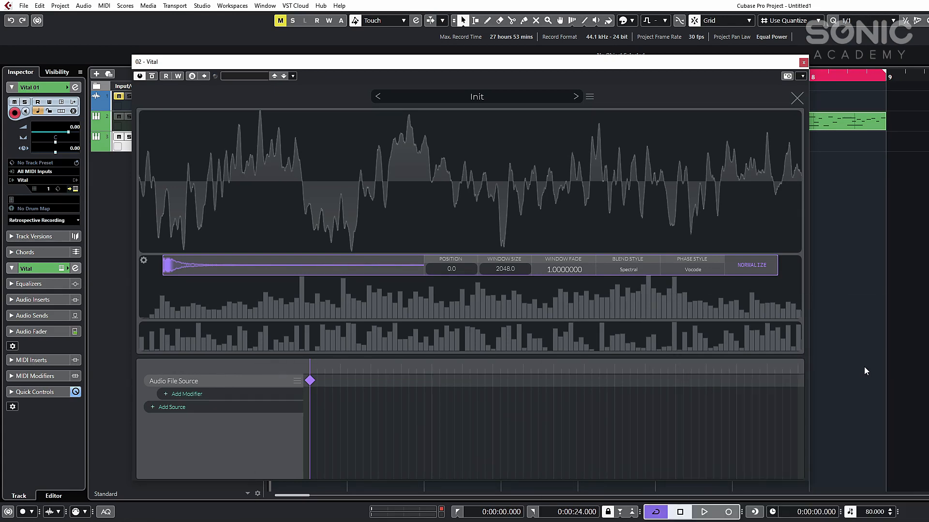
Add a keyframe at the end of the audio source's timeline and move its sample position to about 681.6.
{"action": "left_click", "coordinate": [797, 385]}
{"action": "left_click_drag", "start_coordinate": [312, 367], "coordinate": [798, 373]}
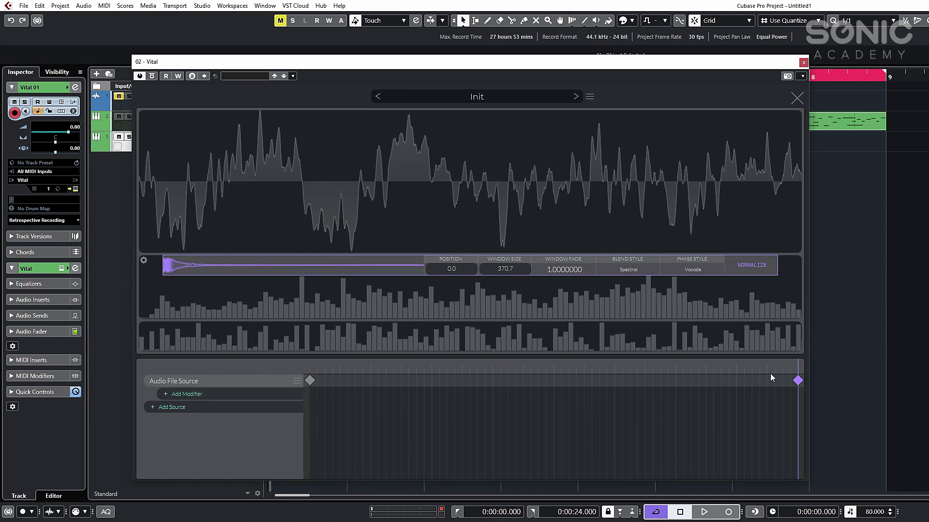
{"action": "left_click_drag", "start_coordinate": [173, 266], "coordinate": [179, 269]}
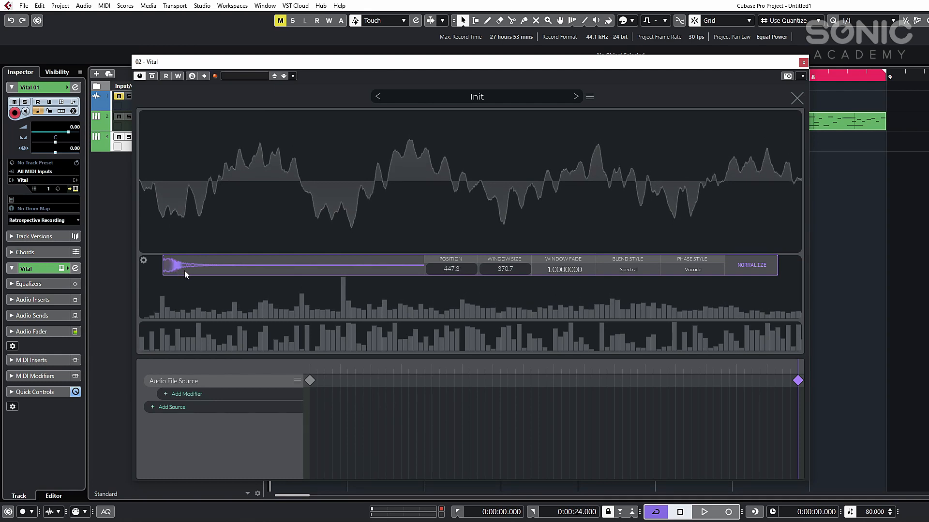
Return to the start of the wavetable timeline and set the audio source's window size to 150.
{"action": "left_click_drag", "start_coordinate": [766, 368], "coordinate": [233, 373]}
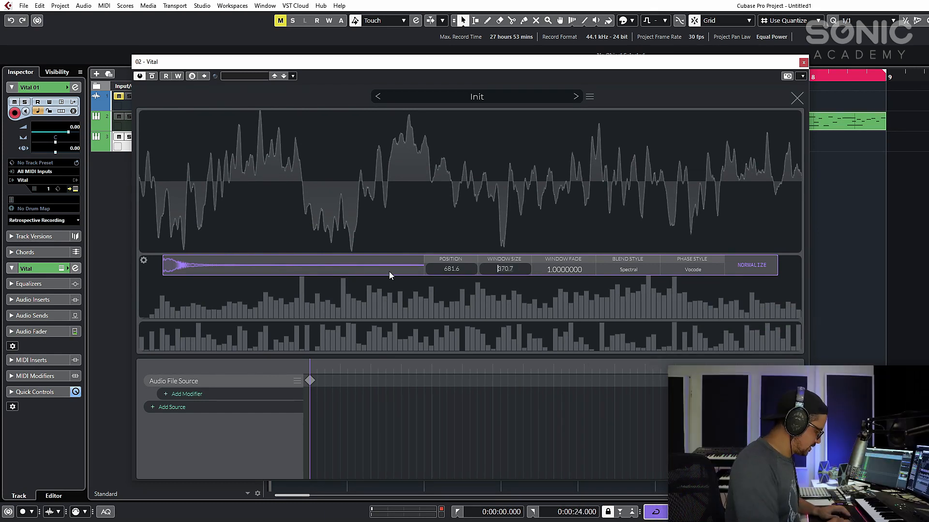
{"action": "type", "text": "150"}
{"action": "key", "text": "Return"}
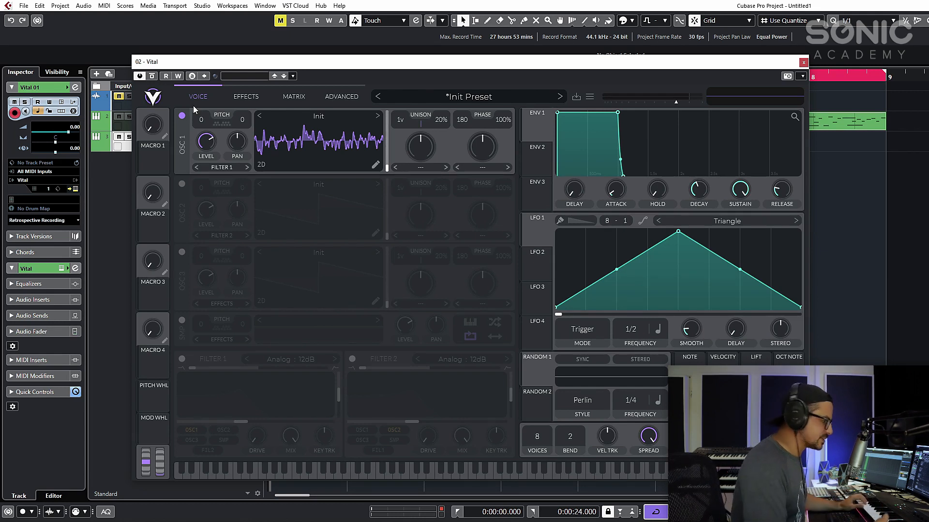
Enable oscillator 2, load the Basic Shapes wavetable into it, and close the wavetable browser.
{"action": "left_click", "coordinate": [182, 184]}
{"action": "left_click", "coordinate": [306, 189]}
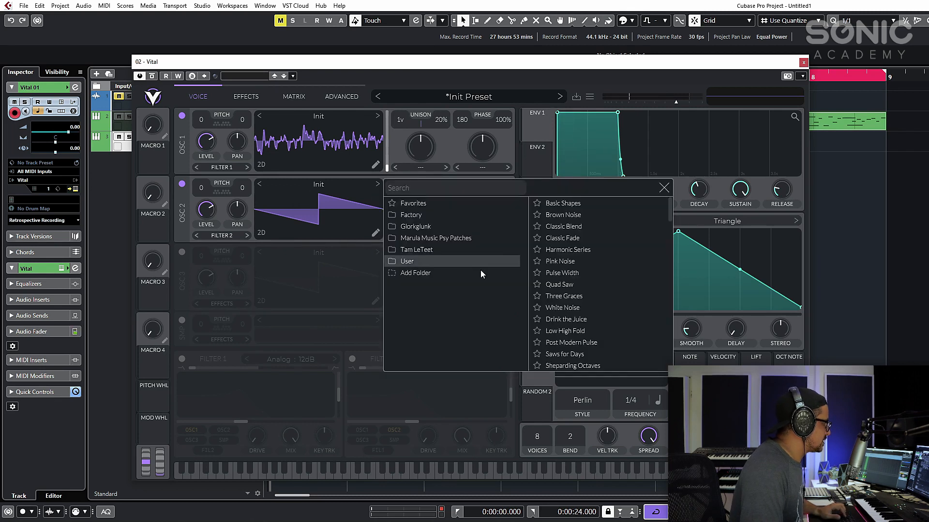
{"action": "left_click", "coordinate": [571, 203]}
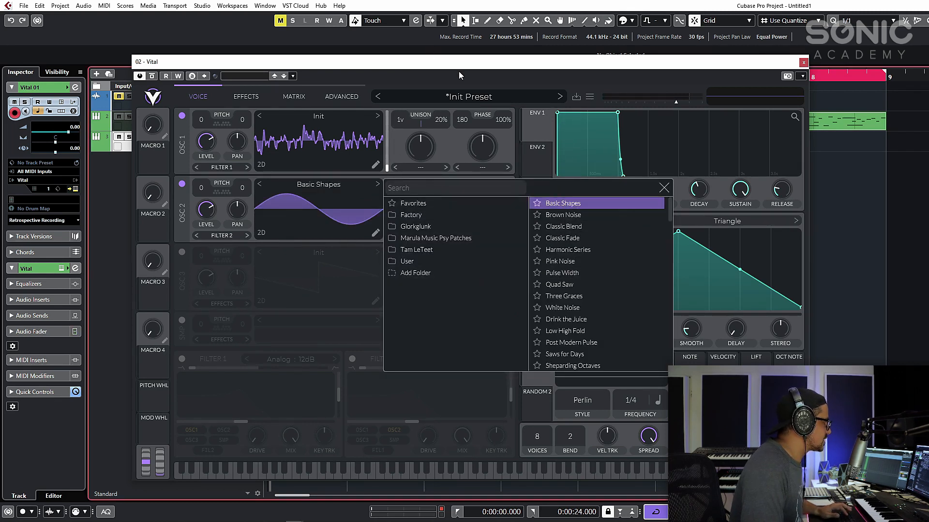
{"action": "left_click", "coordinate": [664, 187]}
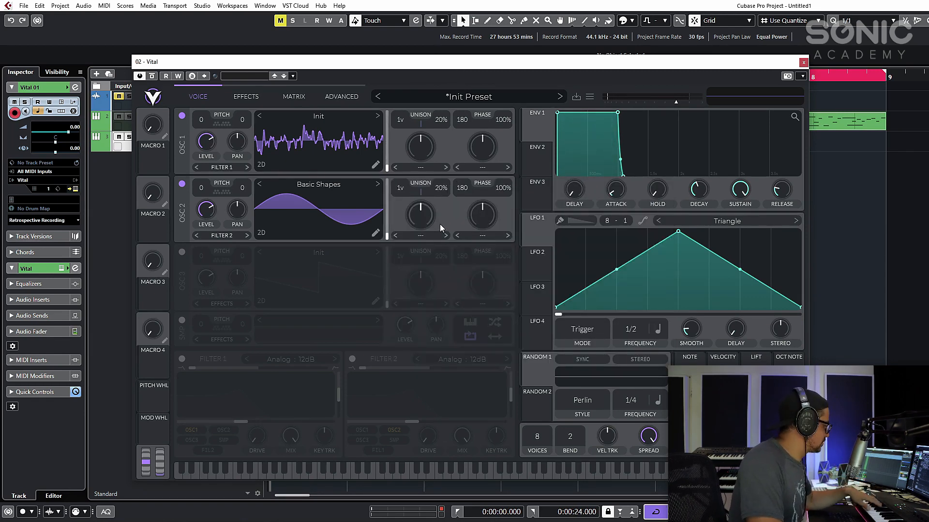
Set oscillator 2's phase distortion to FM Osc 1, adjust its amount, and modulate oscillator 1's wavetable position with LFO 1.
{"action": "left_click", "coordinate": [484, 235]}
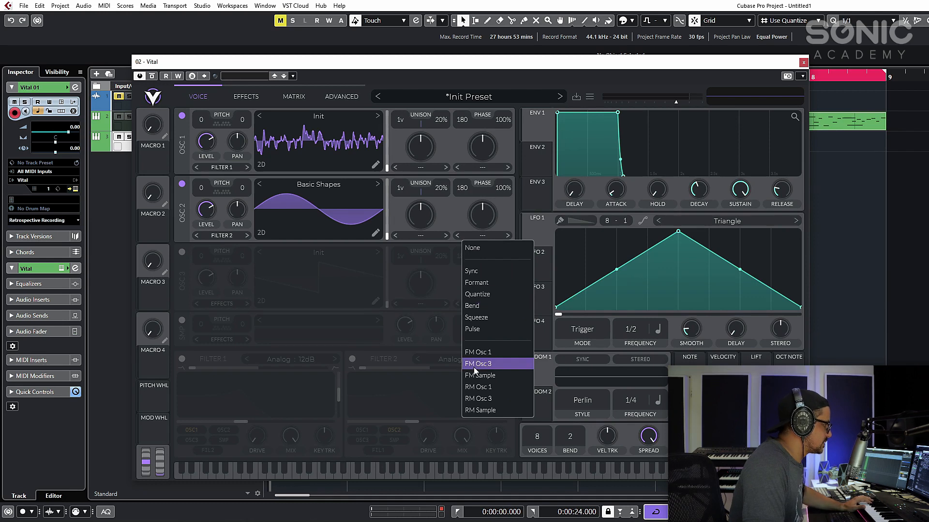
{"action": "left_click", "coordinate": [474, 353]}
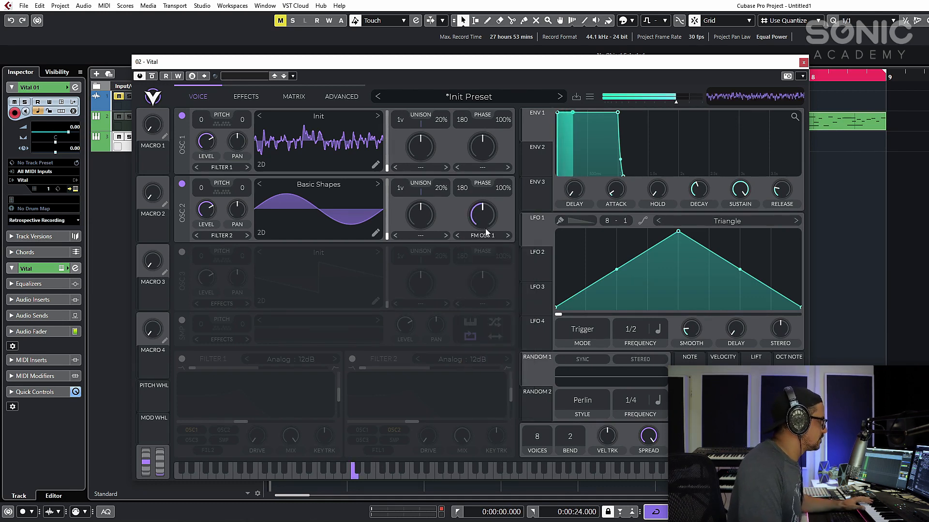
{"action": "left_click_drag", "start_coordinate": [482, 217], "coordinate": [298, 133]}
{"action": "left_click_drag", "start_coordinate": [365, 156], "coordinate": [365, 156]}
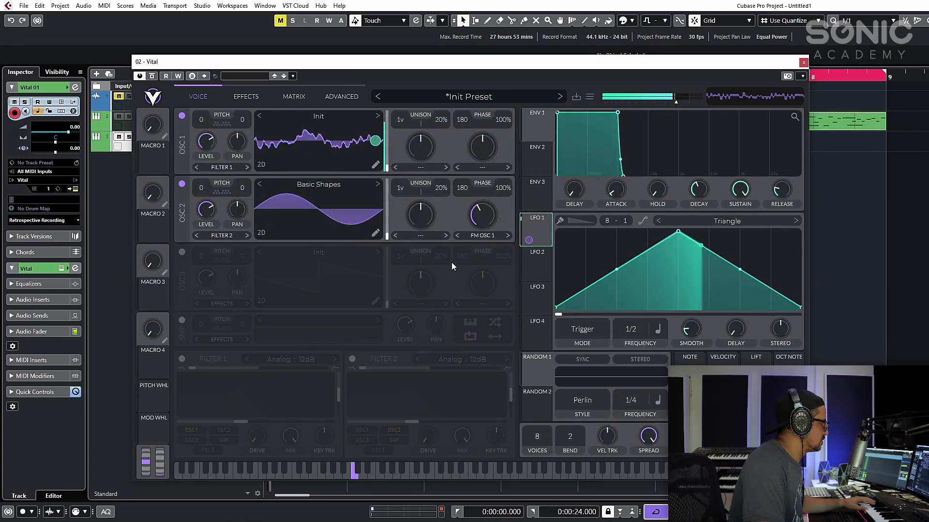
Enable Filter 1 for oscillators 1 and 2, lower its cutoff, and modulate the cutoff with Envelope 2 using a short decay and reduced sustain.
{"action": "left_click", "coordinate": [182, 359]}
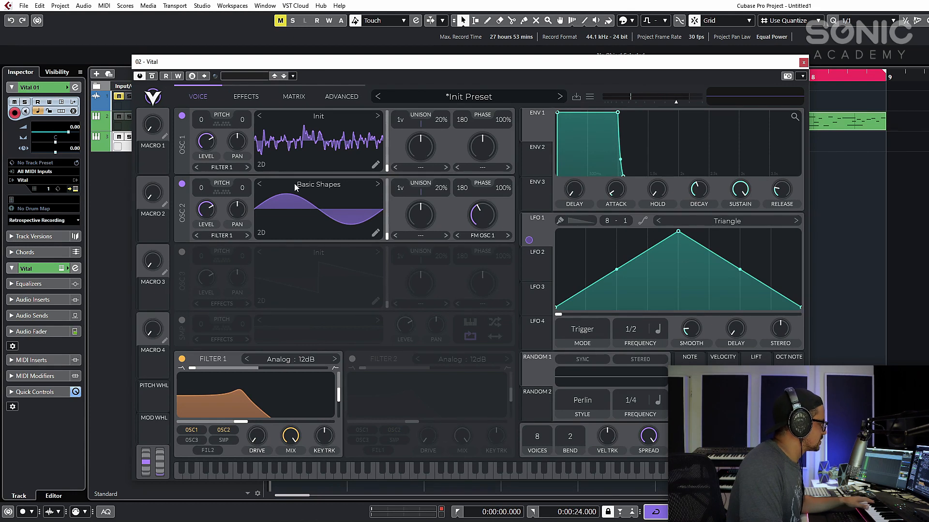
{"action": "left_click_drag", "start_coordinate": [240, 421], "coordinate": [226, 430]}
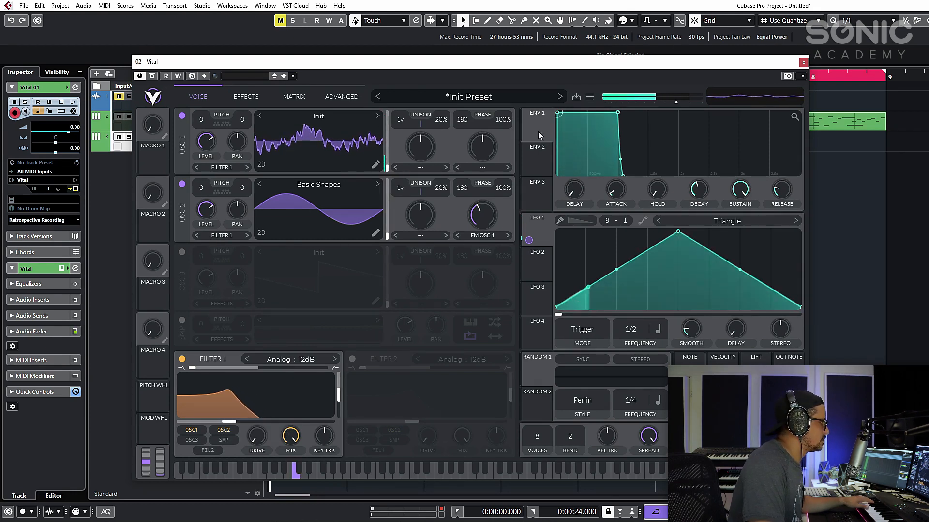
{"action": "left_click", "coordinate": [538, 147]}
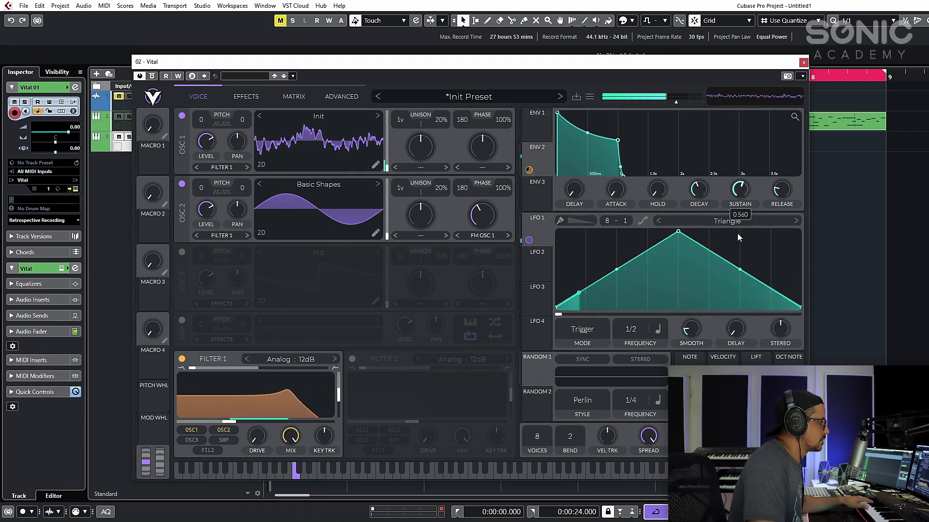
{"action": "left_click_drag", "start_coordinate": [587, 133], "coordinate": [624, 152]}
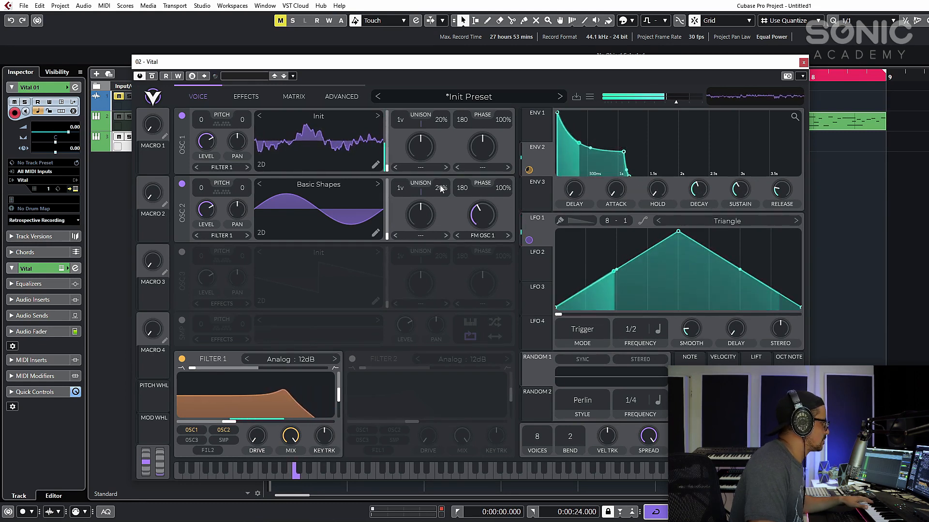
{"action": "mouse_move", "coordinate": [212, 155]}
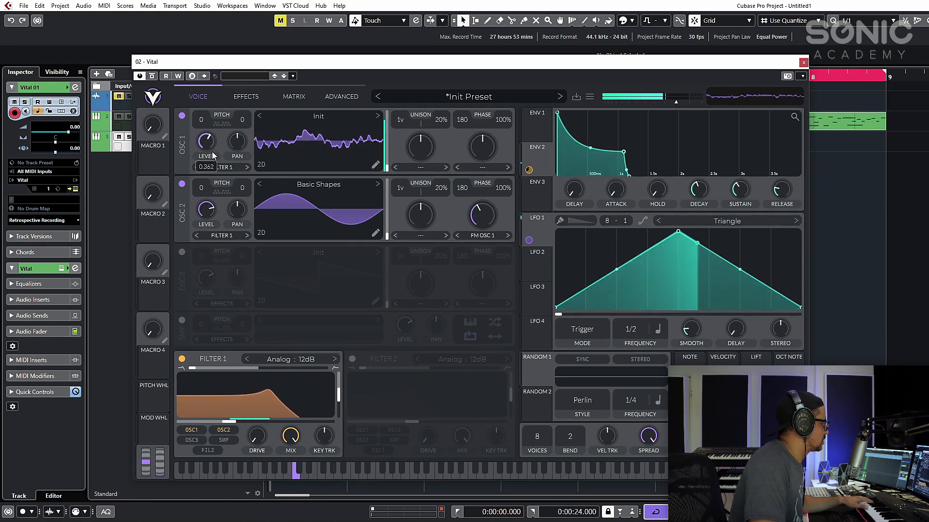
Enable the compressor effect in Vital and set its mode to Single Band.
{"action": "left_click", "coordinate": [249, 99]}
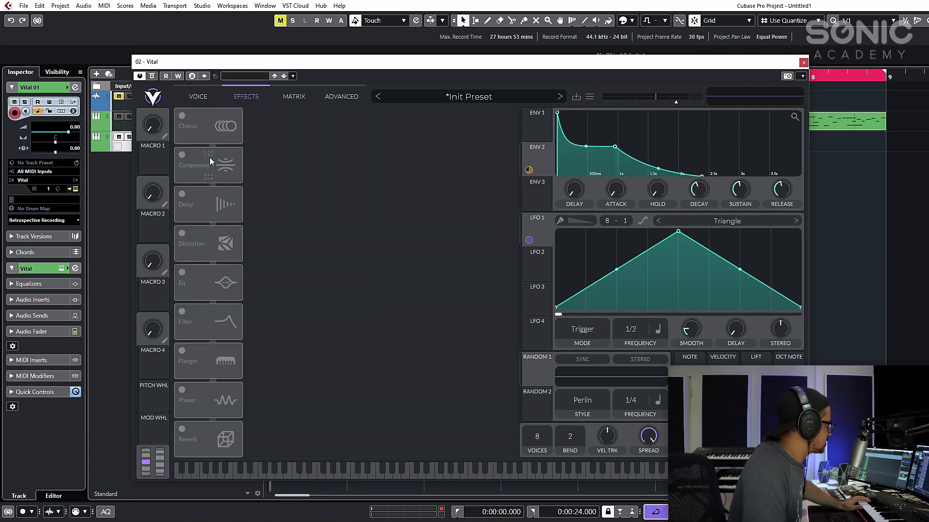
{"action": "left_click", "coordinate": [186, 165]}
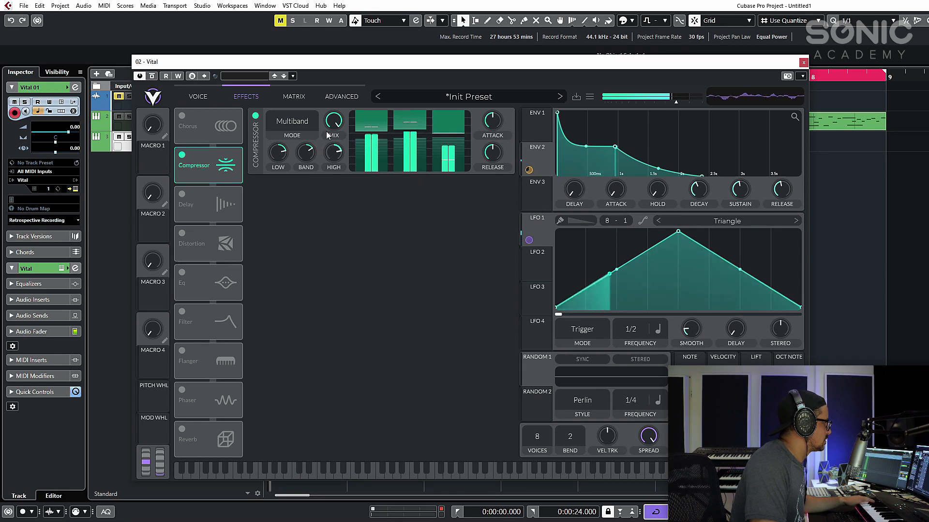
{"action": "left_click", "coordinate": [305, 126]}
{"action": "left_click", "coordinate": [289, 182]}
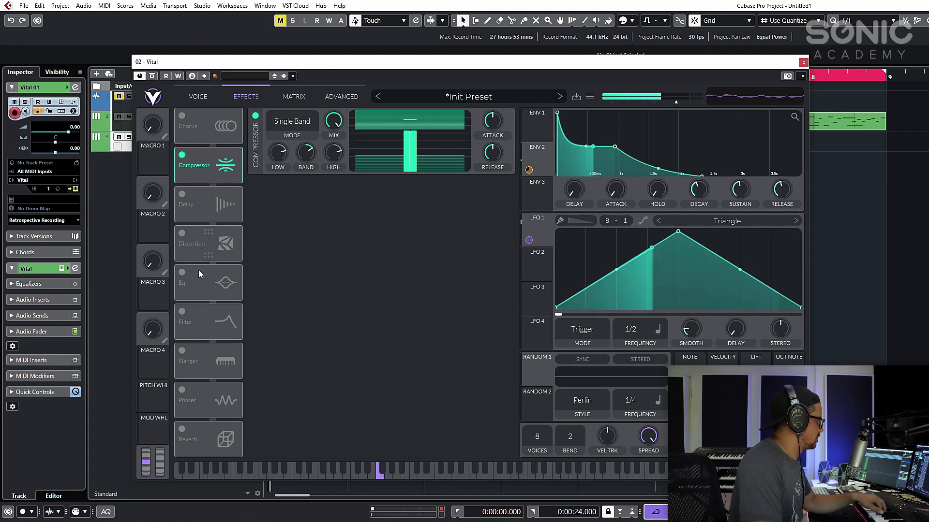
Enable the Soft Clip distortion with slightly more drive, and enable and adjust the EQ effect.
{"action": "left_click", "coordinate": [182, 234]}
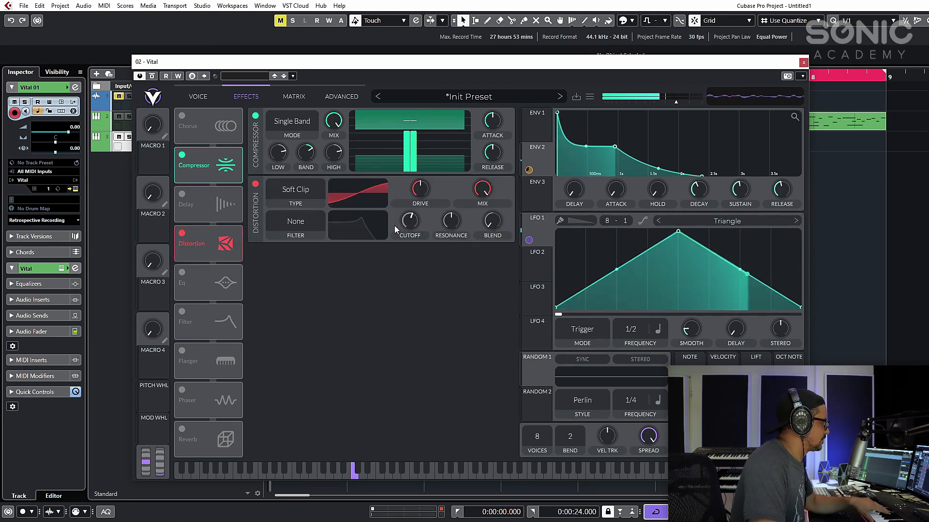
{"action": "left_click_drag", "start_coordinate": [427, 188], "coordinate": [428, 185]}
{"action": "left_click_drag", "start_coordinate": [208, 243], "coordinate": [208, 204]}
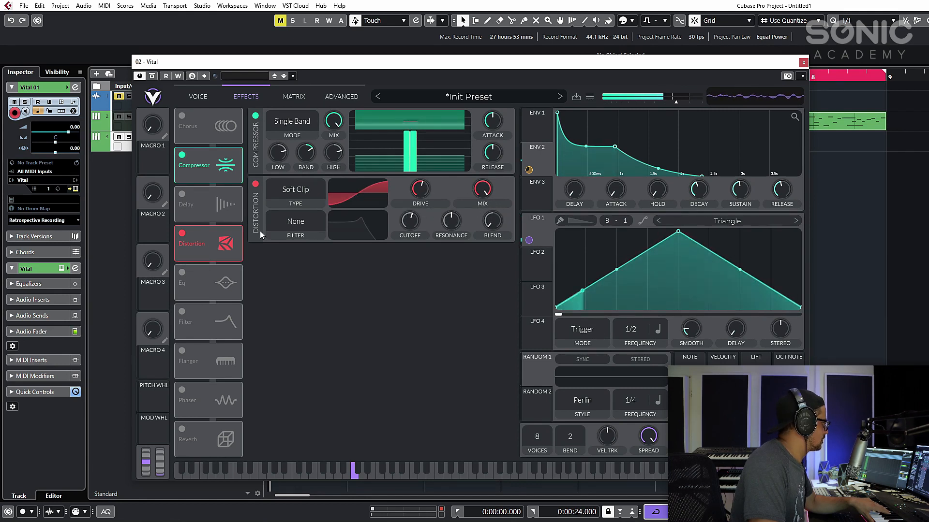
{"action": "left_click", "coordinate": [181, 273]}
{"action": "left_click_drag", "start_coordinate": [459, 279], "coordinate": [439, 288]}
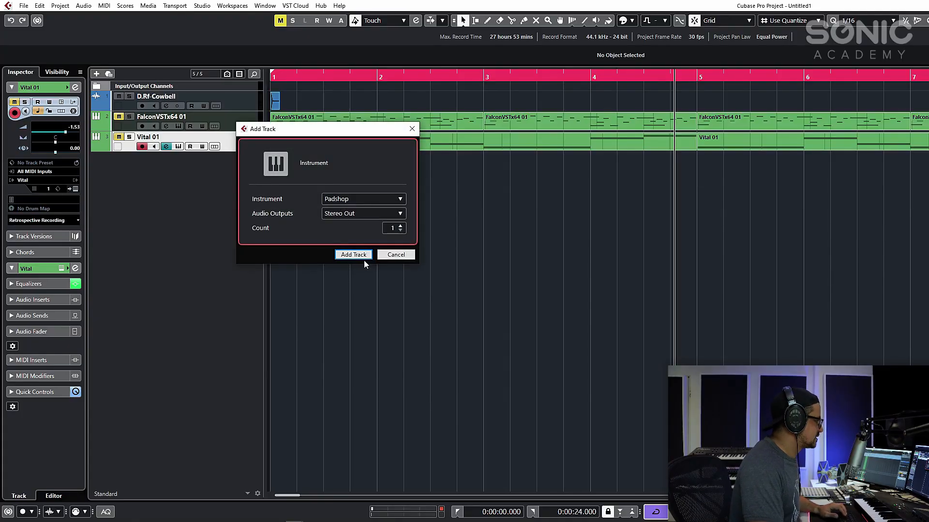
Add a Padshop instrument track with Stereo Out, and copy the cowbell audio event to bar 2.
{"action": "left_click", "coordinate": [362, 256]}
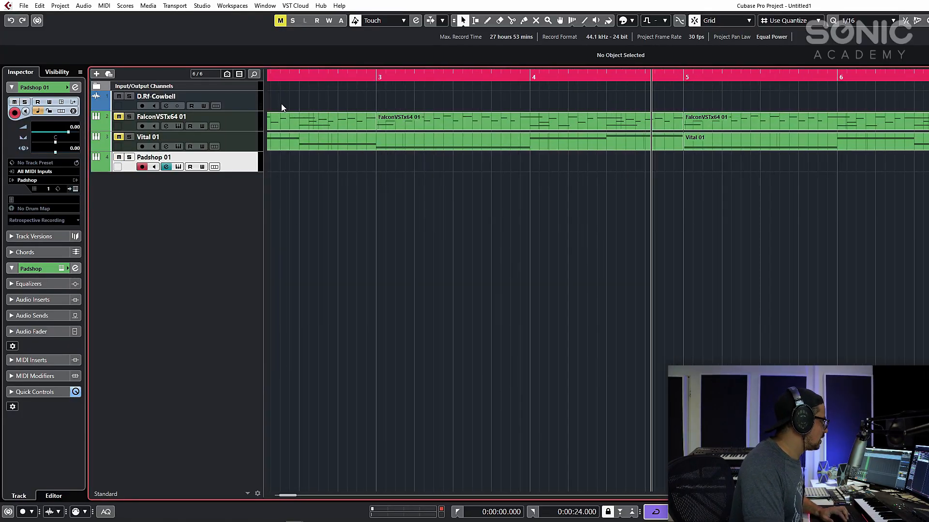
{"action": "key", "text": "h"}
{"action": "left_click", "coordinate": [370, 97]}
{"action": "left_click_drag", "start_coordinate": [277, 101], "coordinate": [430, 102]}
{"action": "key", "text": "g"}
{"action": "key", "text": "g"}
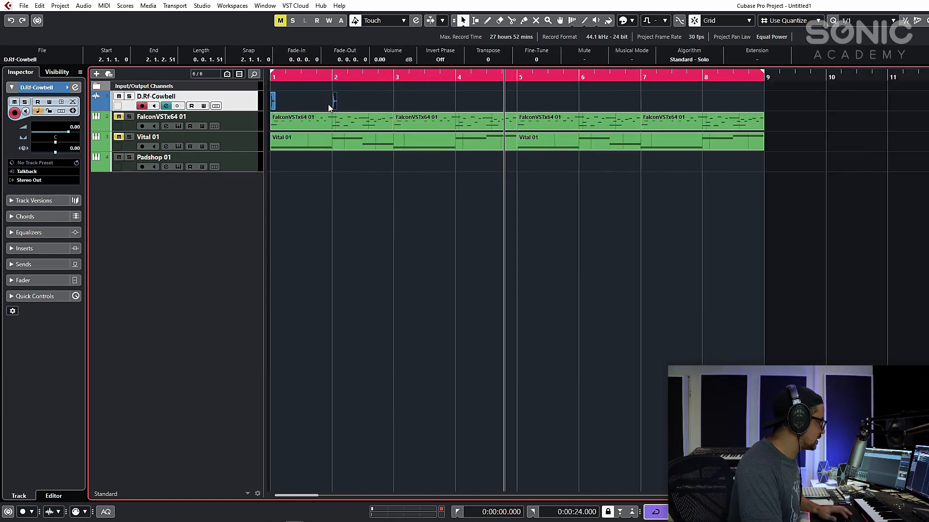
Time-stretch the copied cowbell event to a length of one bar and place it at the start of bar 2.
{"action": "key", "text": "1"}
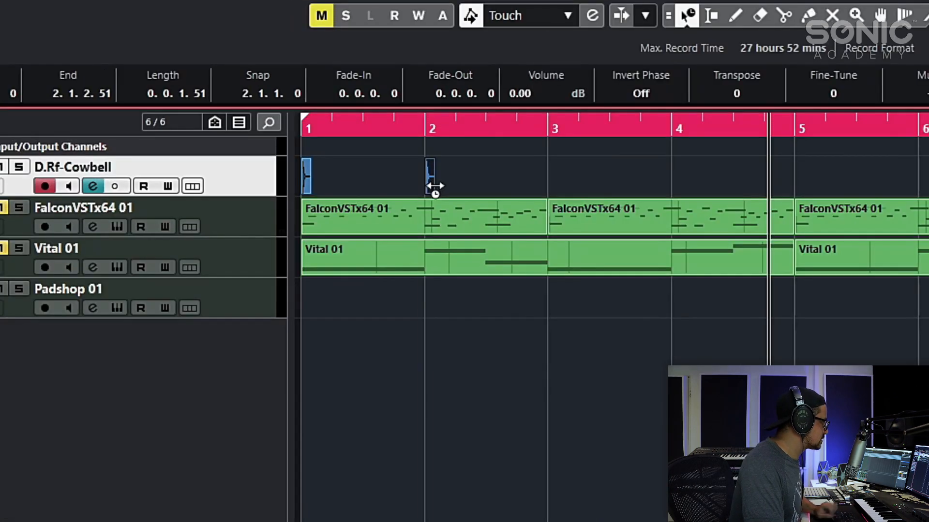
{"action": "left_click_drag", "start_coordinate": [434, 186], "coordinate": [590, 193]}
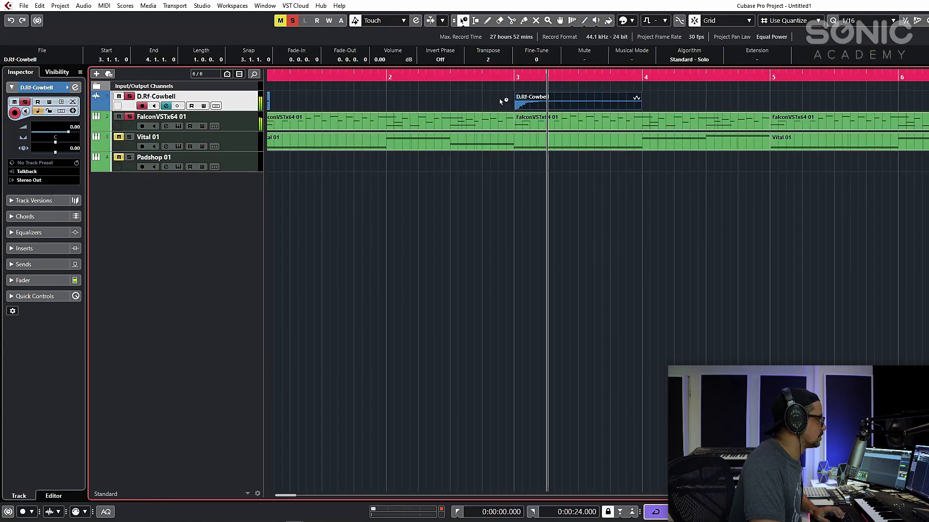
{"action": "left_click_drag", "start_coordinate": [566, 99], "coordinate": [437, 99]}
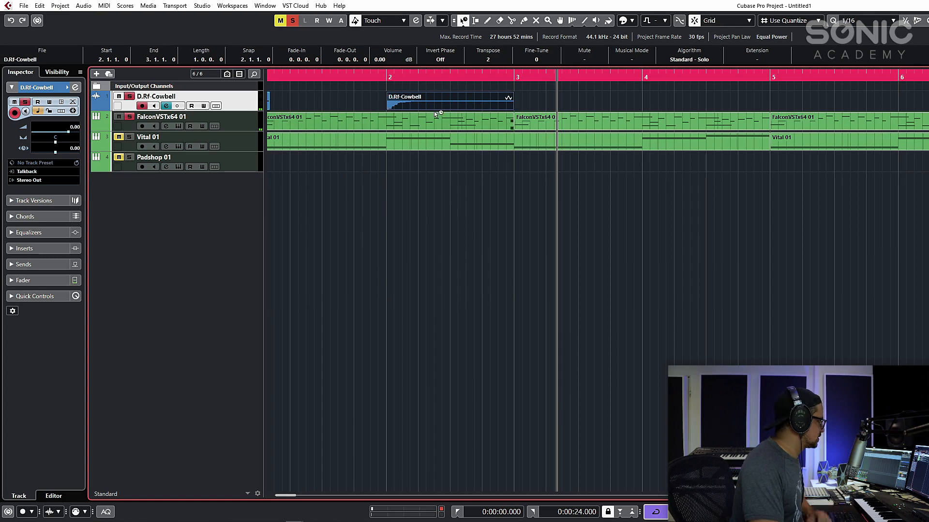
Open the stretched cowbell event in the sample editor, enable VariAudio editing, and select its pitch segment.
{"action": "double_click", "coordinate": [416, 105]}
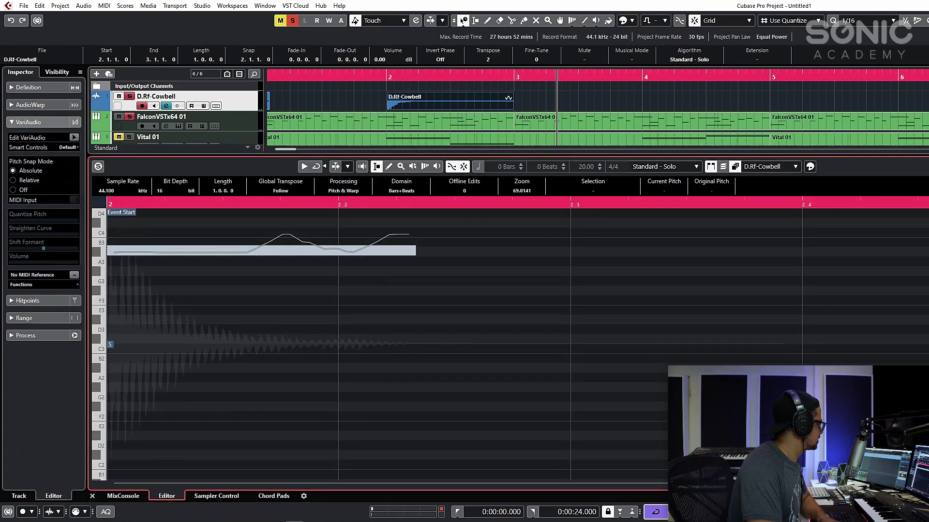
{"action": "left_click", "coordinate": [29, 122]}
{"action": "left_click", "coordinate": [29, 121]}
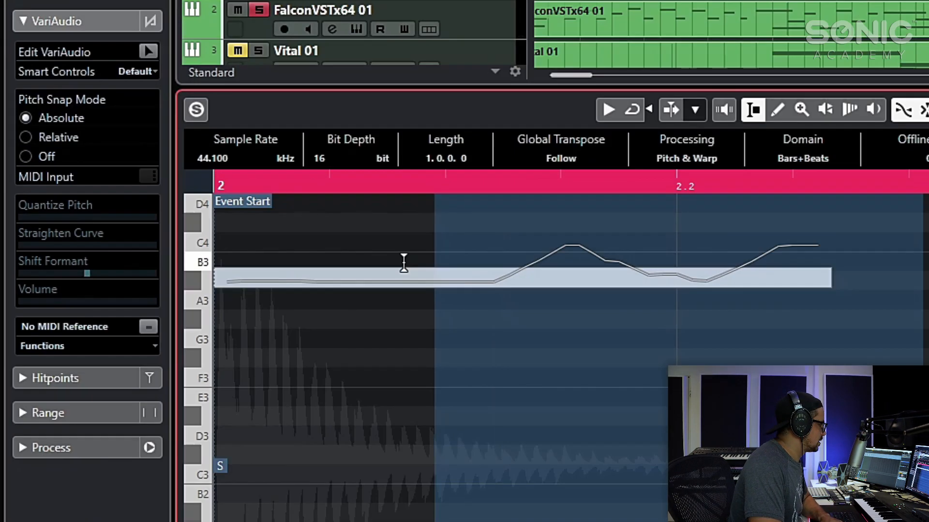
{"action": "left_click", "coordinate": [484, 276]}
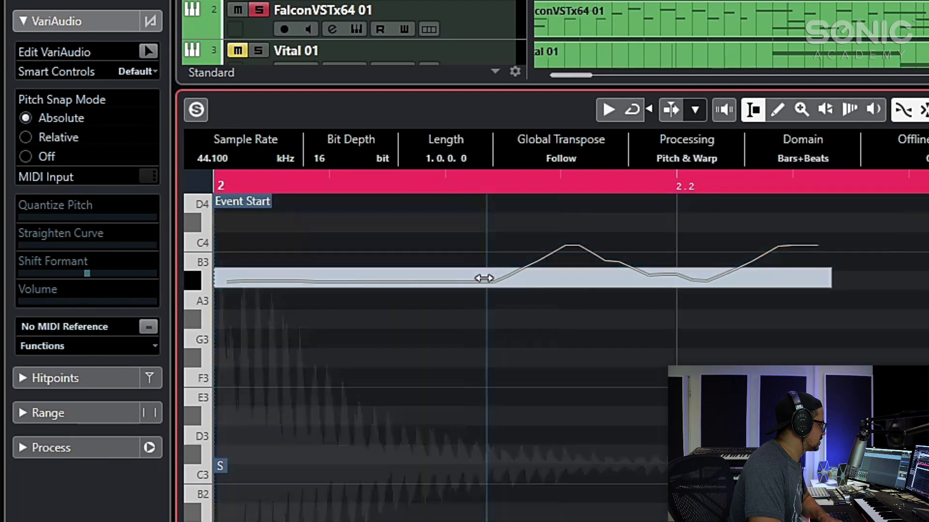
{"action": "left_click", "coordinate": [424, 262]}
{"action": "left_click", "coordinate": [148, 52]}
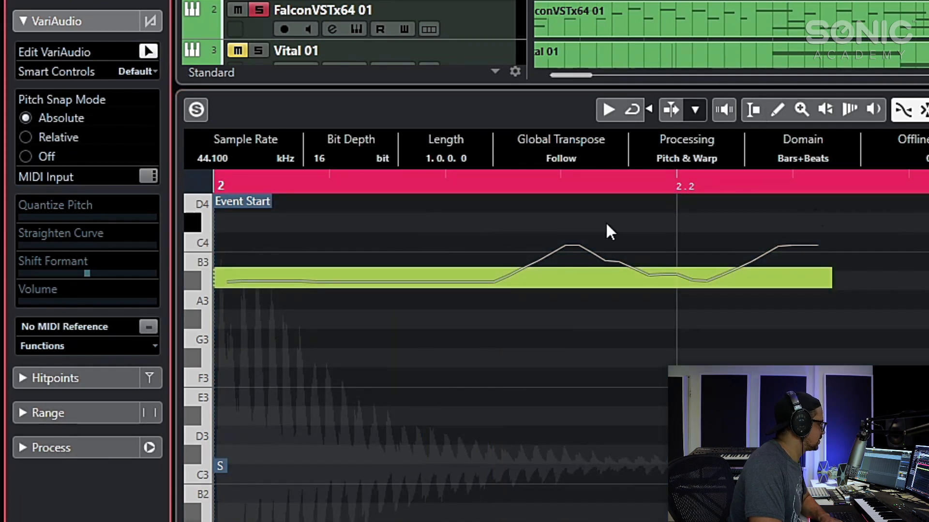
{"action": "left_click_drag", "start_coordinate": [861, 222], "coordinate": [213, 352]}
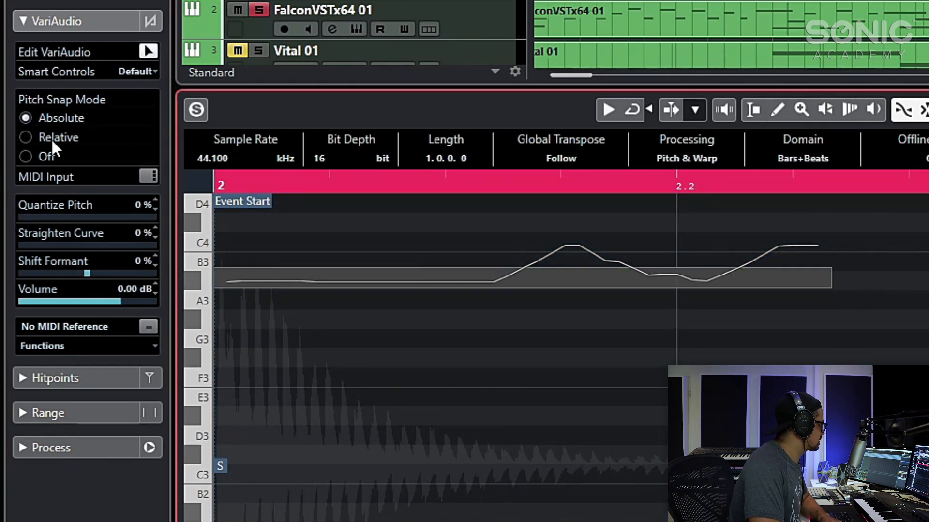
Set Quantize Pitch and Straighten Curve to 100% for the cowbell's pitch segment and play the result.
{"action": "left_click", "coordinate": [50, 215]}
{"action": "left_click_drag", "start_coordinate": [51, 215], "coordinate": [156, 216]}
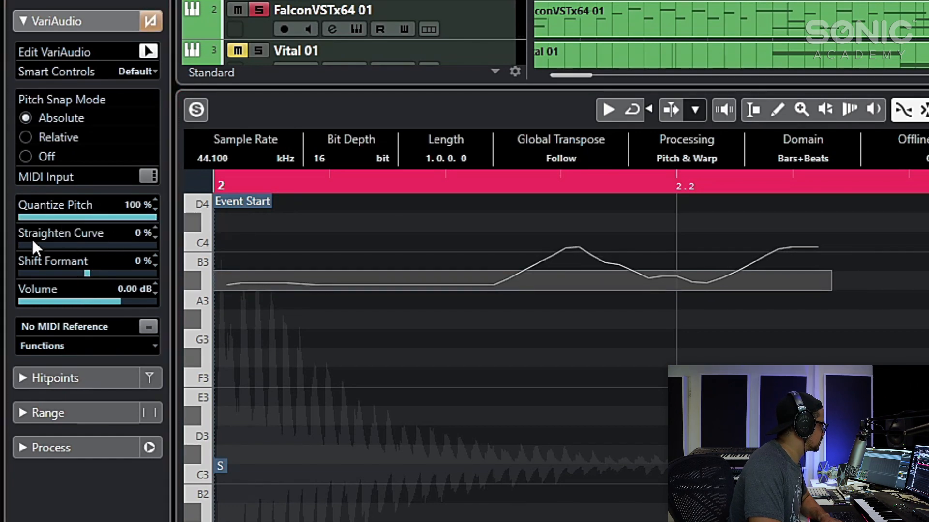
{"action": "left_click_drag", "start_coordinate": [51, 244], "coordinate": [440, 251]}
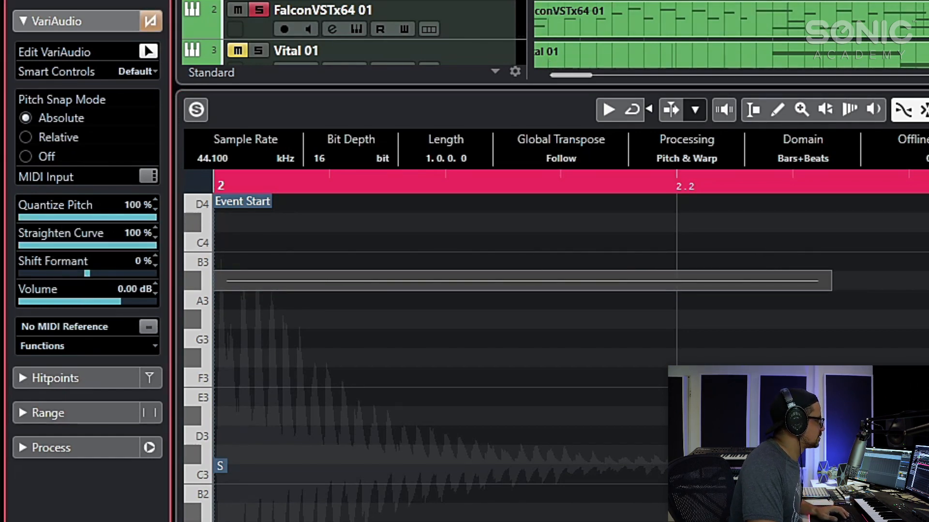
{"action": "key", "text": "space"}
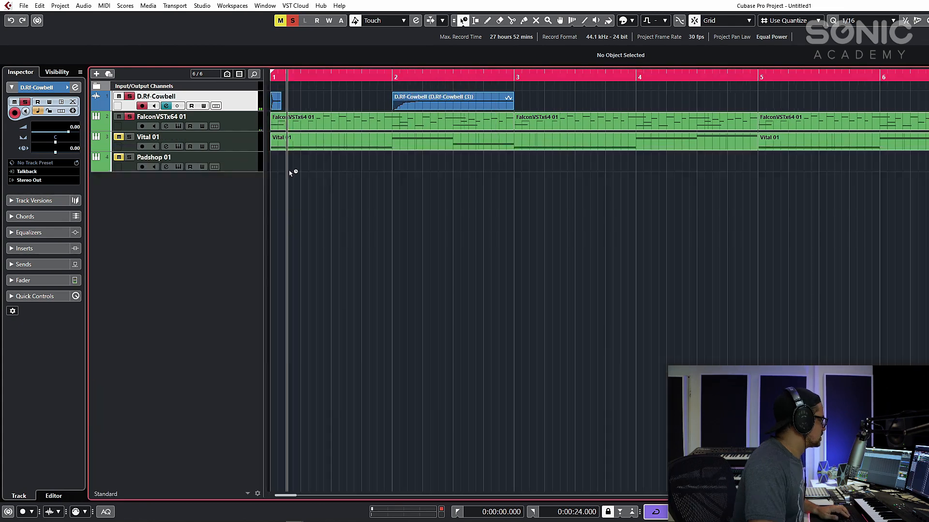
Select the Padshop track and make it the only soloed track by unsoloing the cowbell and Falcon tracks.
{"action": "left_click", "coordinate": [231, 162]}
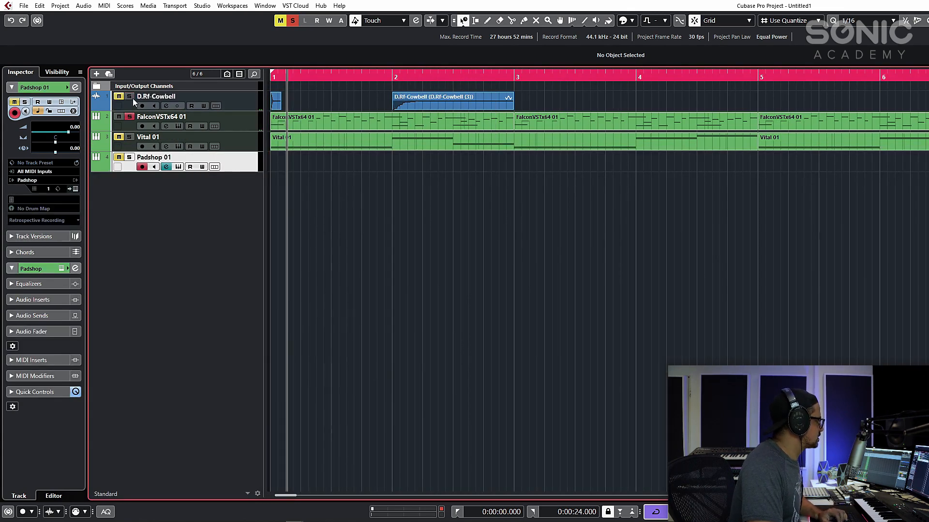
{"action": "left_click", "coordinate": [129, 97]}
{"action": "left_click", "coordinate": [129, 117]}
{"action": "left_click", "coordinate": [129, 158]}
Bounce the stretched cowbell event in place of the original and load it into Padshop as the grain sample.
{"action": "left_click", "coordinate": [179, 166]}
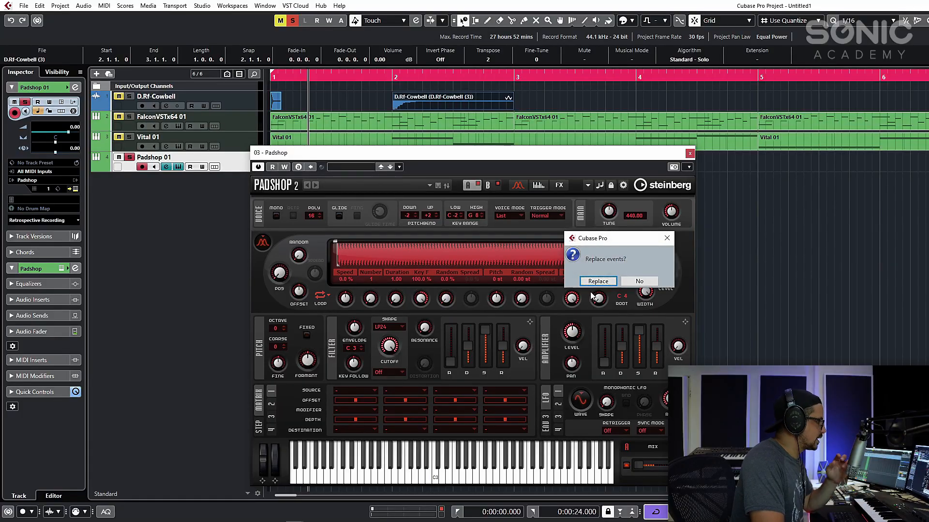
{"action": "key", "text": "Return"}
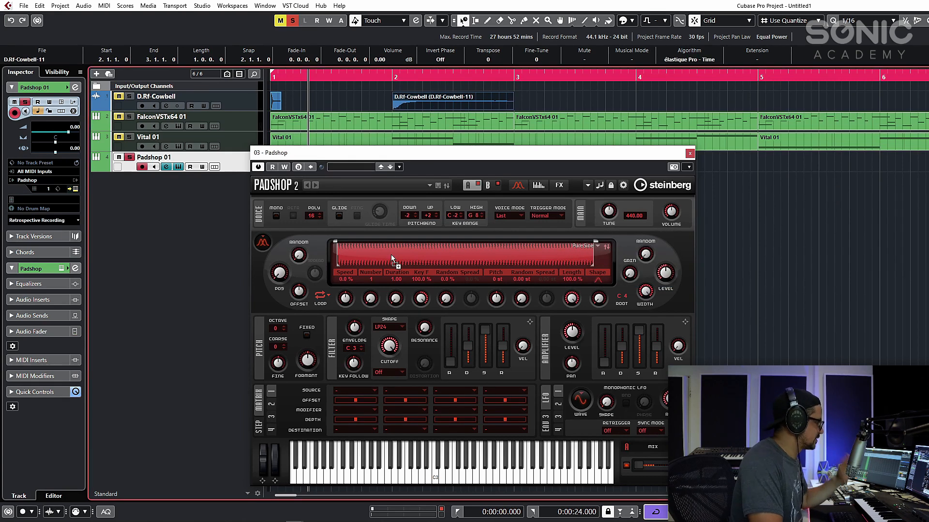
{"action": "left_click_drag", "start_coordinate": [391, 254], "coordinate": [390, 254]}
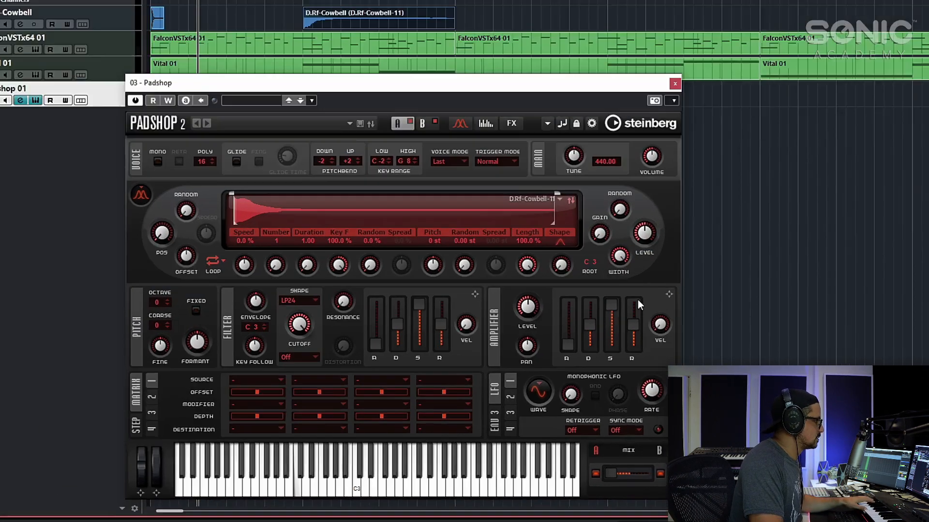
Shorten Padshop's sample range to the cowbell's loud beginning and raise the grain position.
{"action": "mouse_move", "coordinate": [174, 232]}
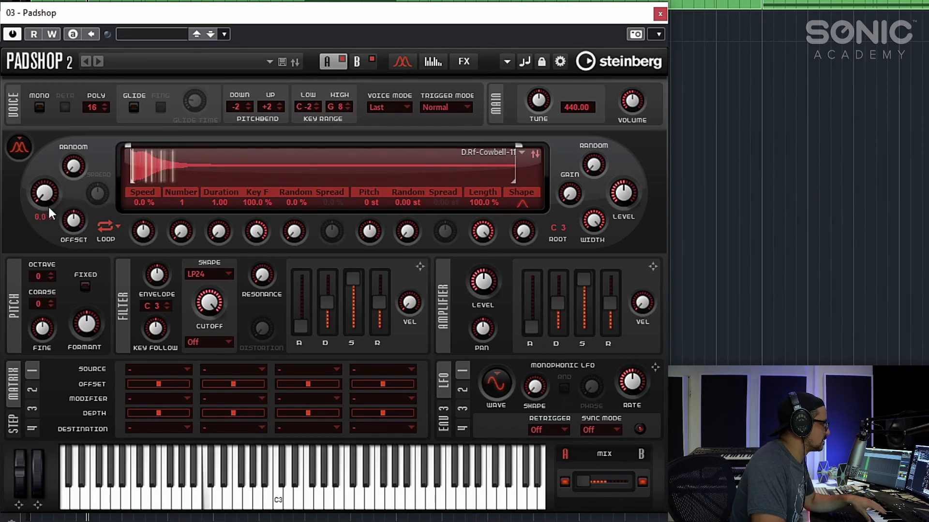
{"action": "left_click_drag", "start_coordinate": [518, 144], "coordinate": [229, 155]}
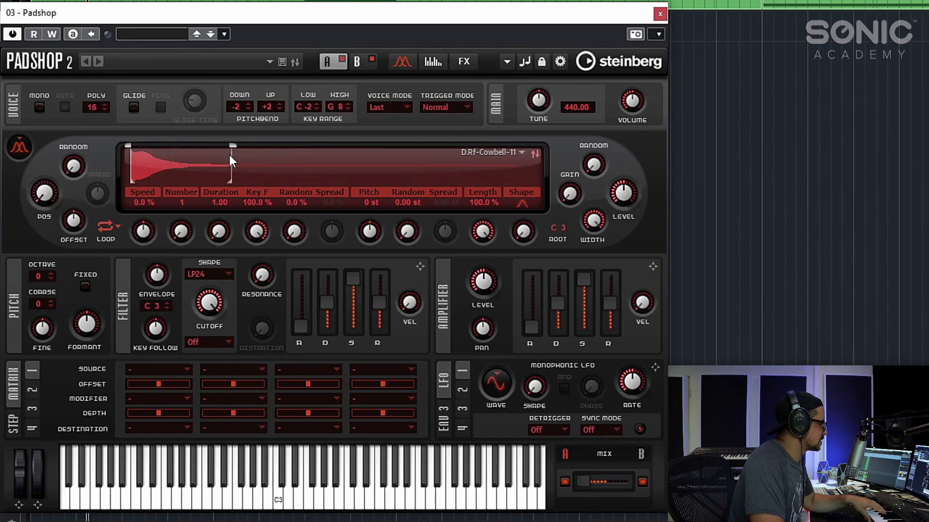
{"action": "left_click_drag", "start_coordinate": [47, 196], "coordinate": [63, 94]}
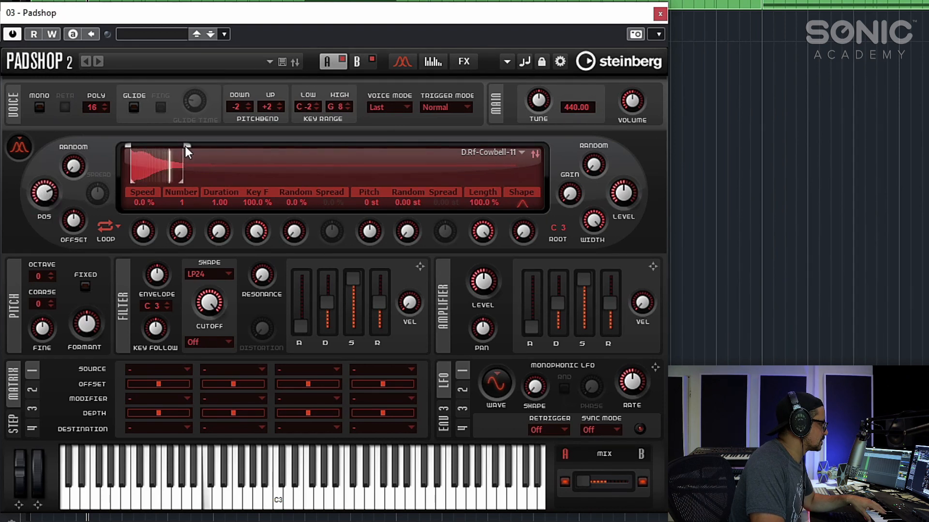
{"action": "left_click_drag", "start_coordinate": [186, 147], "coordinate": [170, 145]}
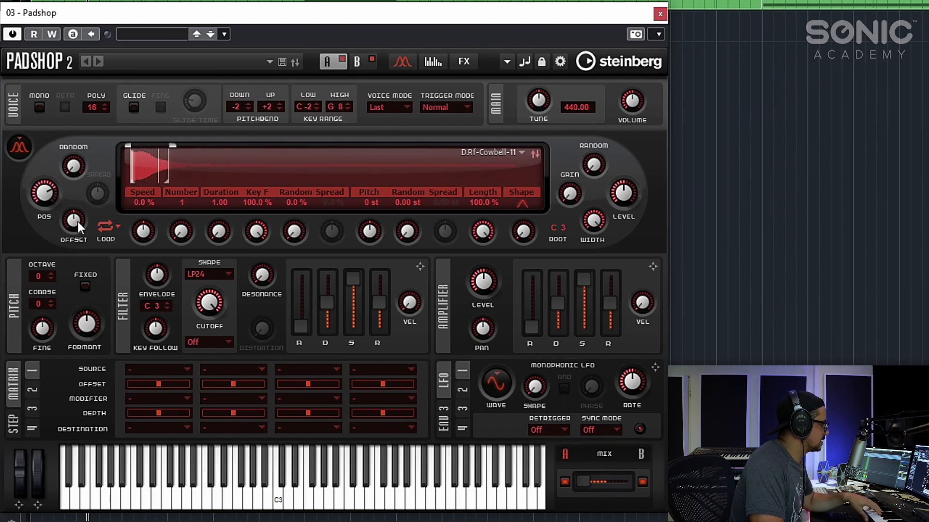
Switch the grain loop to alternating, set speed to 6% and grain number to 4, and raise the position spread.
{"action": "left_click", "coordinate": [107, 226]}
{"action": "left_click", "coordinate": [119, 272]}
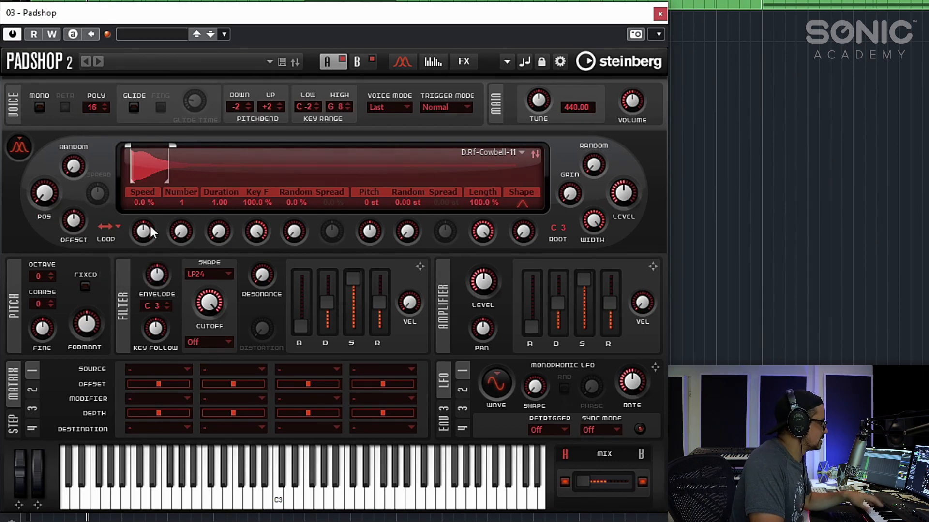
{"action": "left_click_drag", "start_coordinate": [149, 235], "coordinate": [148, 232]}
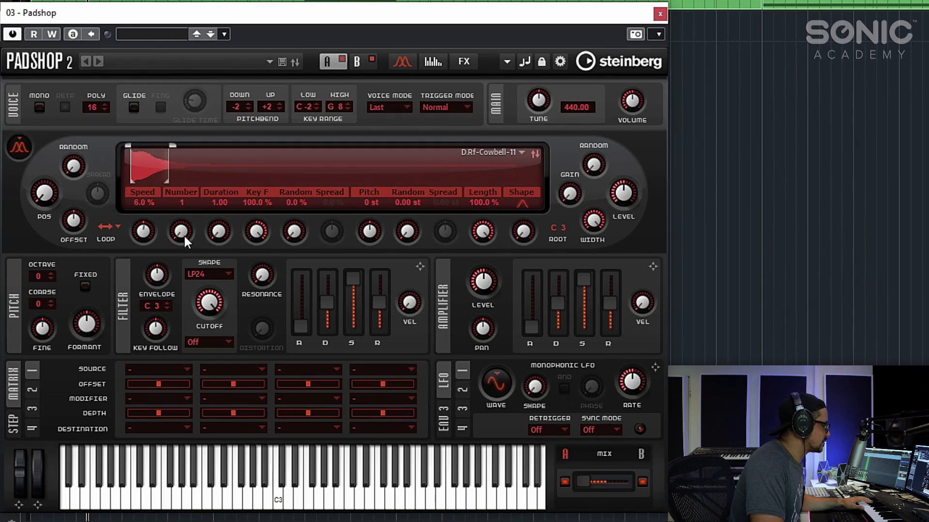
{"action": "left_click_drag", "start_coordinate": [185, 236], "coordinate": [186, 219]}
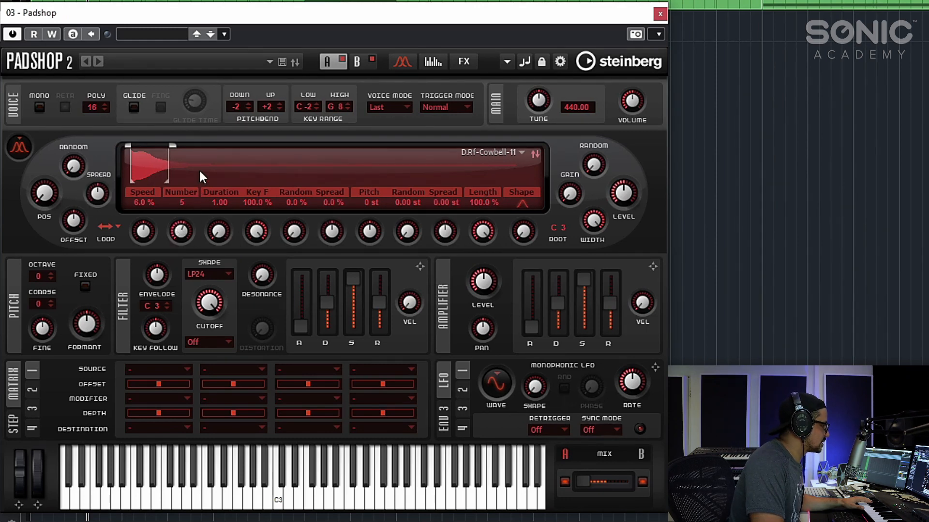
{"action": "mouse_move", "coordinate": [97, 197]}
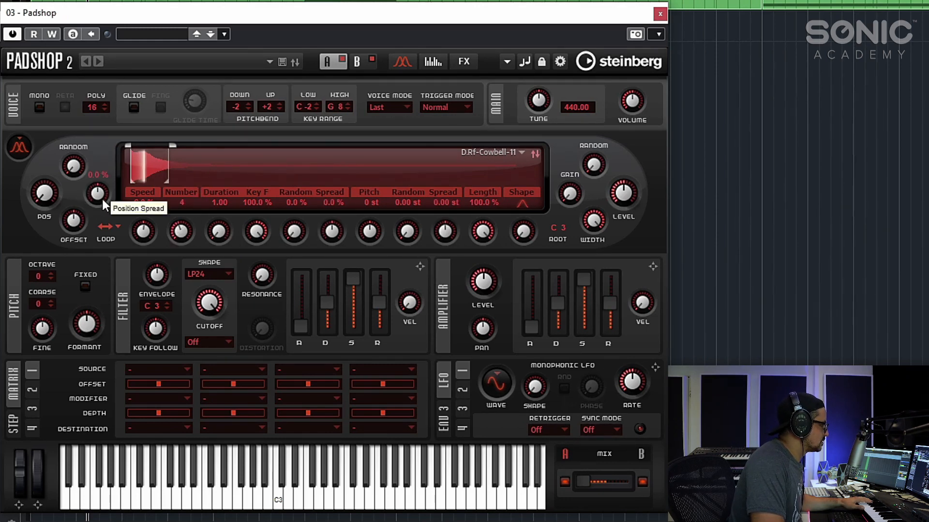
{"action": "left_click_drag", "start_coordinate": [100, 196], "coordinate": [108, 165]}
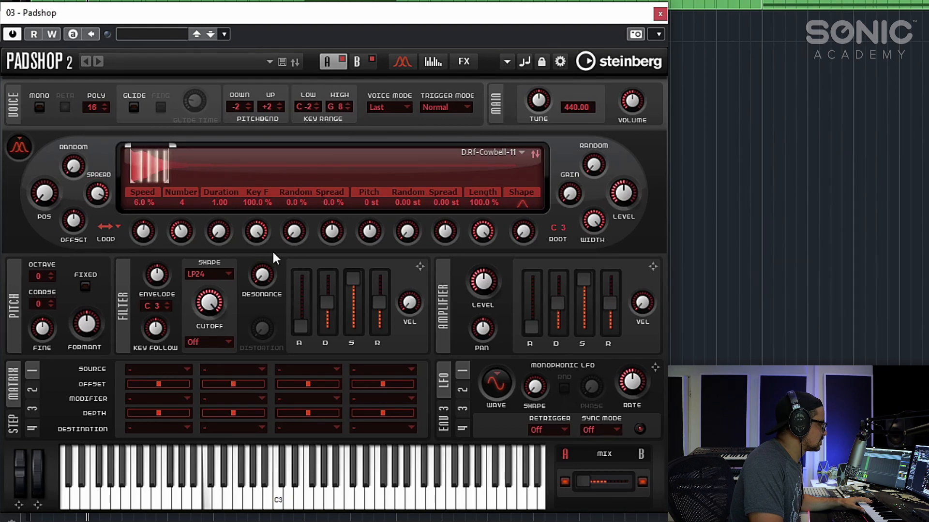
Set the grain duration to 64.81 with 25.5% random and 15% spread, and the pitch spread to 0.12 st.
{"action": "left_click_drag", "start_coordinate": [224, 231], "coordinate": [238, 196]}
{"action": "mouse_move", "coordinate": [296, 230]}
{"action": "left_mouse_down"}
{"action": "mouse_move", "coordinate": [301, 208]}
{"action": "mouse_move", "coordinate": [297, 230]}
{"action": "mouse_move", "coordinate": [297, 220]}
{"action": "left_mouse_up"}
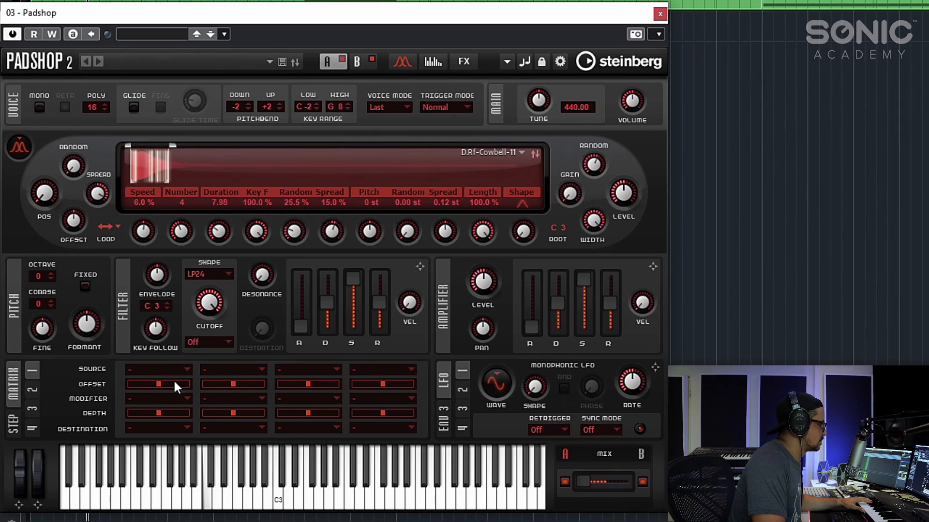
{"action": "left_click_drag", "start_coordinate": [226, 237], "coordinate": [237, 204]}
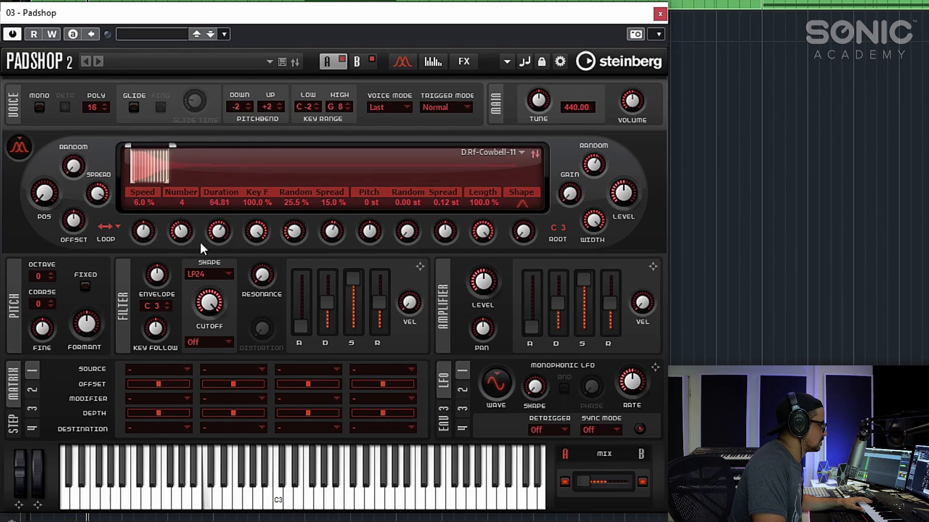
{"action": "left_click_drag", "start_coordinate": [144, 230], "coordinate": [144, 233]}
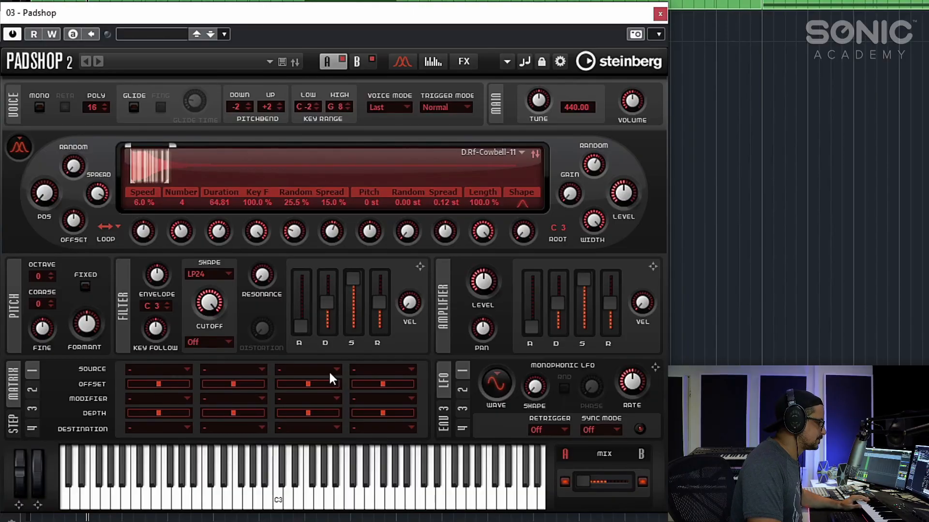
Raise attack, decay and release in layer A's amplifier and filter envelopes, and slightly lower the filter cutoff.
{"action": "left_click_drag", "start_coordinate": [556, 308], "coordinate": [611, 293]}
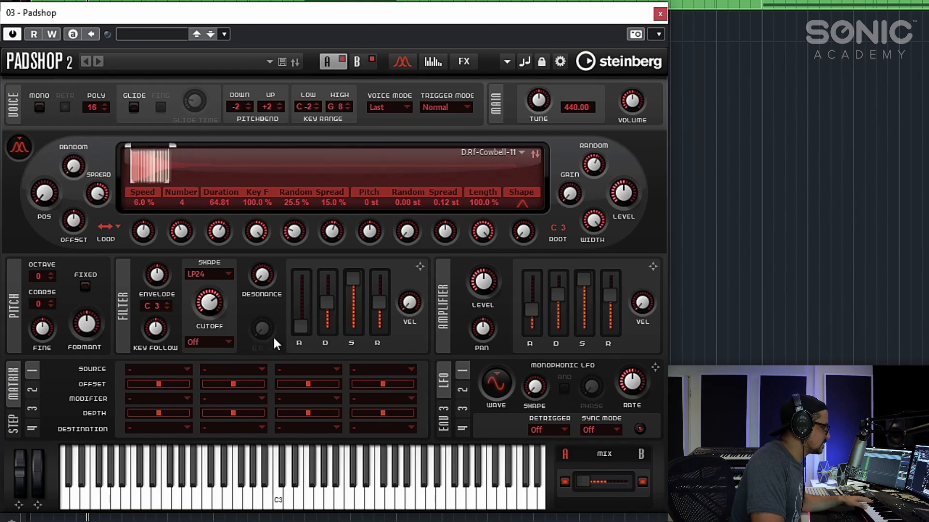
{"action": "left_click_drag", "start_coordinate": [301, 326], "coordinate": [378, 292]}
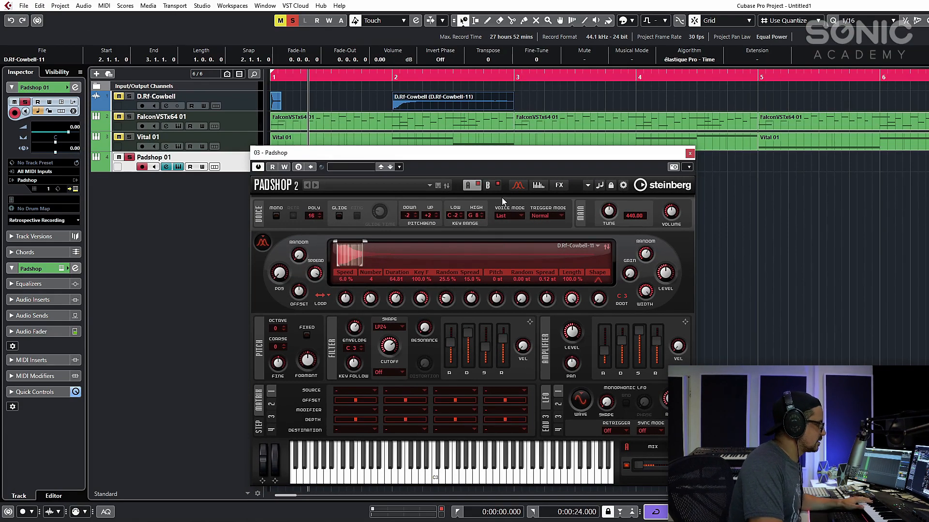
Load the bounced D.Rf-Cowbell-11 event into Padshop's layer B and switch that layer to the spectral oscillator.
{"action": "left_click", "coordinate": [427, 127]}
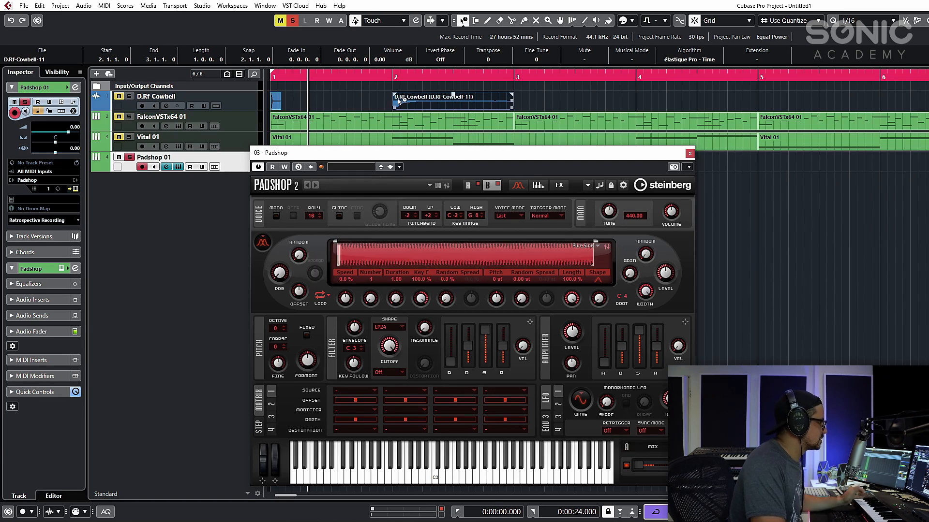
{"action": "left_click_drag", "start_coordinate": [398, 100], "coordinate": [348, 256]}
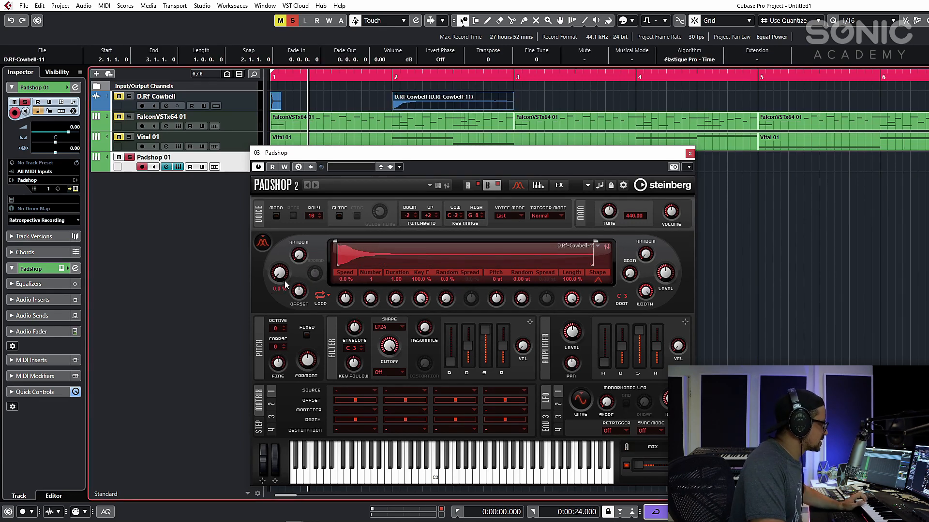
{"action": "left_click", "coordinate": [264, 246]}
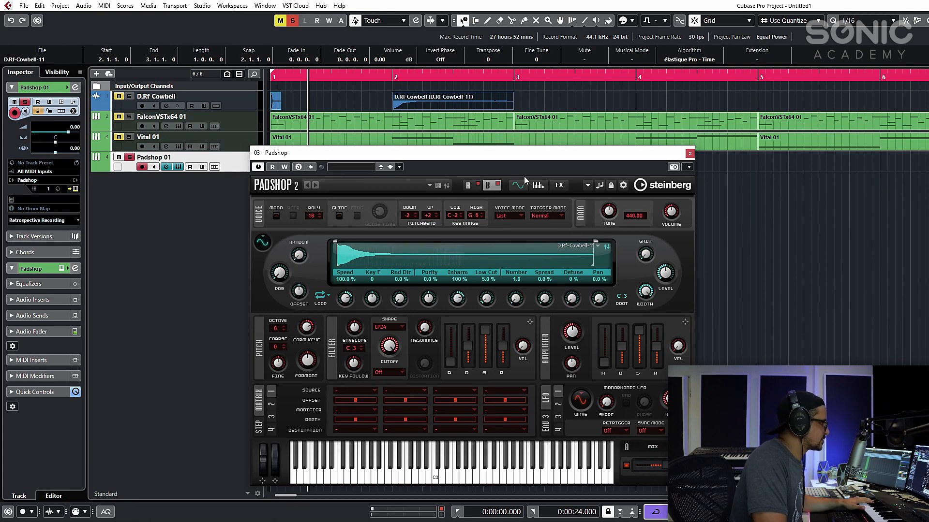
{"action": "left_click_drag", "start_coordinate": [525, 153], "coordinate": [396, 80]}
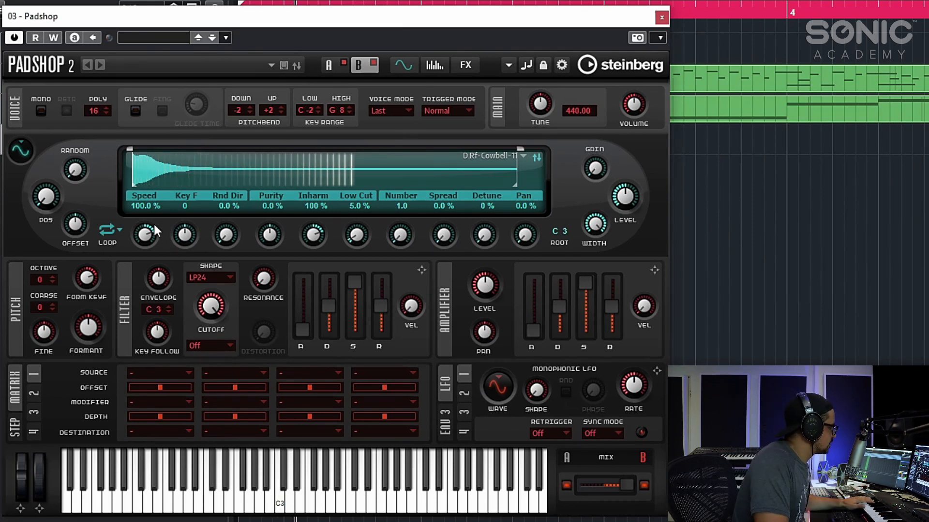
Set layer B's speed to 6% with an alternating loop and shorten its sample range to the cowbell's loud beginning.
{"action": "left_click_drag", "start_coordinate": [153, 222], "coordinate": [152, 244]}
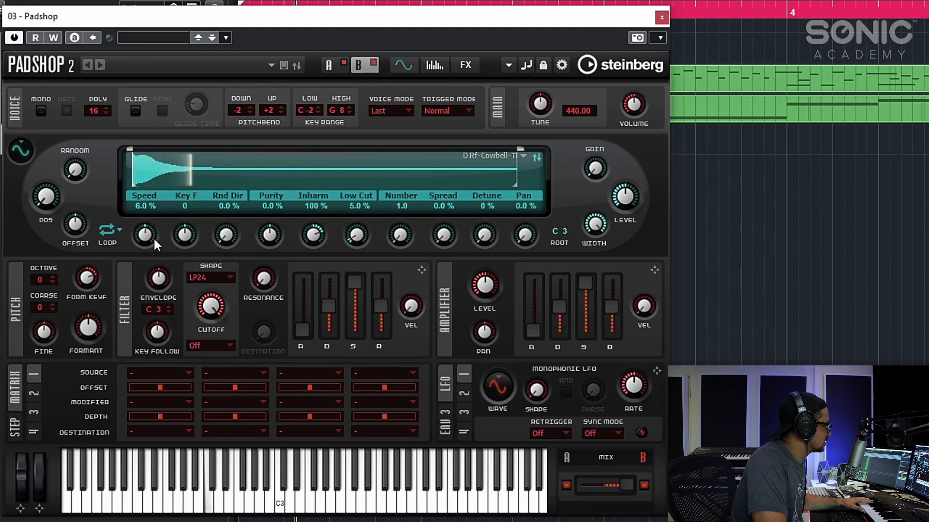
{"action": "left_click", "coordinate": [117, 230]}
{"action": "left_click", "coordinate": [128, 279]}
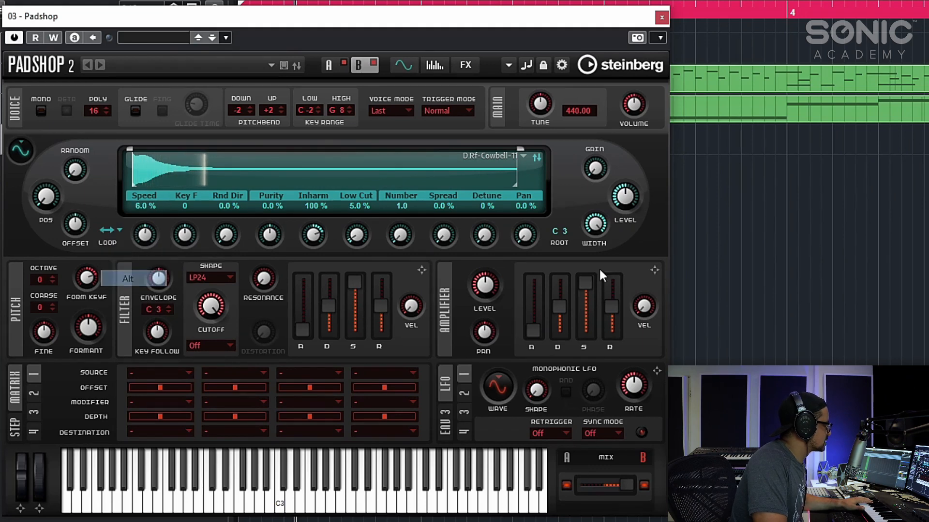
{"action": "left_click_drag", "start_coordinate": [520, 150], "coordinate": [154, 155]}
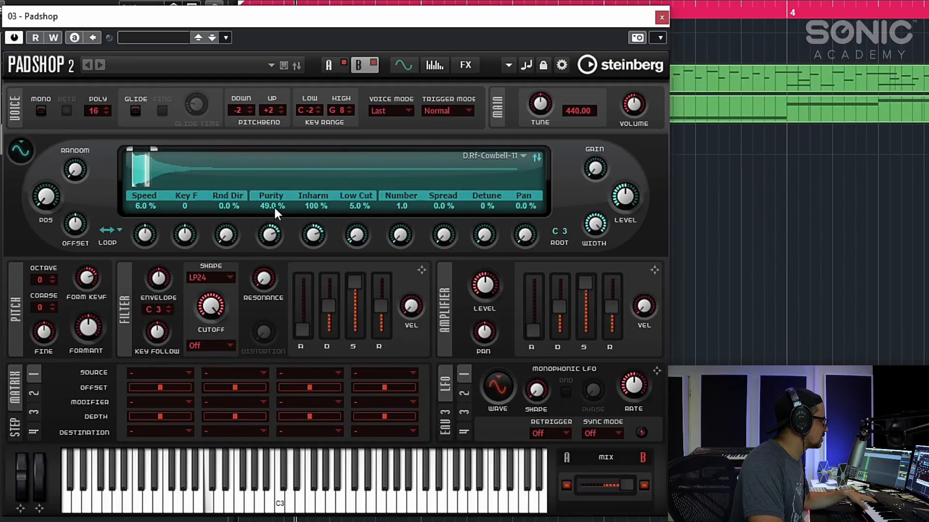
Set layer B's purity to 50%, low cut 7%, number 5, spread 28%, detune 19% and pan 47.5%, and raise the position offset.
{"action": "scroll", "coordinate": [273, 236], "scroll_direction": "up", "scroll_amount": 4}
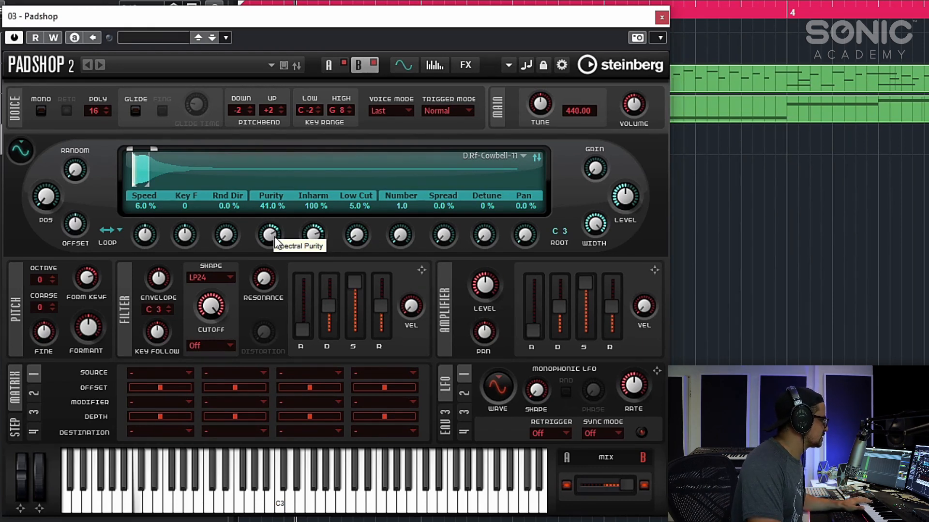
{"action": "scroll", "coordinate": [275, 236], "scroll_direction": "up", "scroll_amount": 6}
{"action": "scroll", "coordinate": [276, 233], "scroll_direction": "up", "scroll_amount": 3}
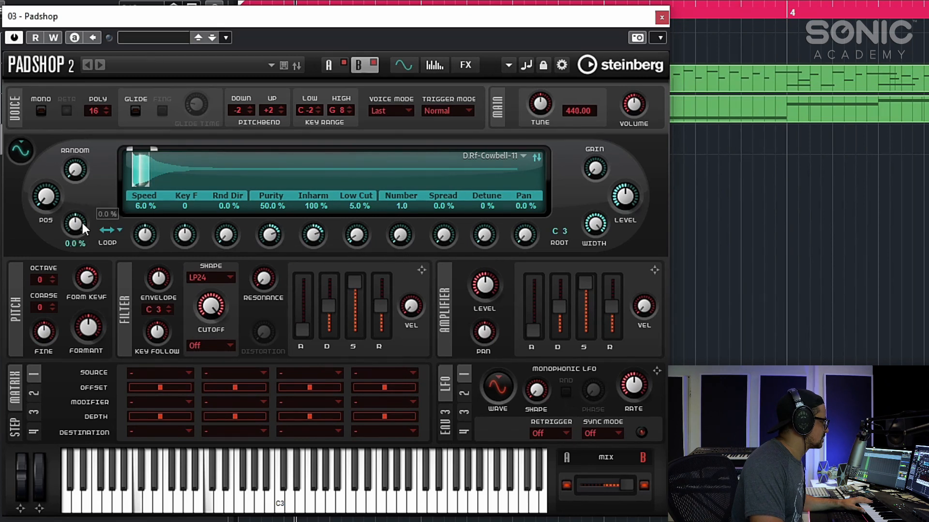
{"action": "scroll", "coordinate": [88, 209], "scroll_direction": "up", "scroll_amount": 10}
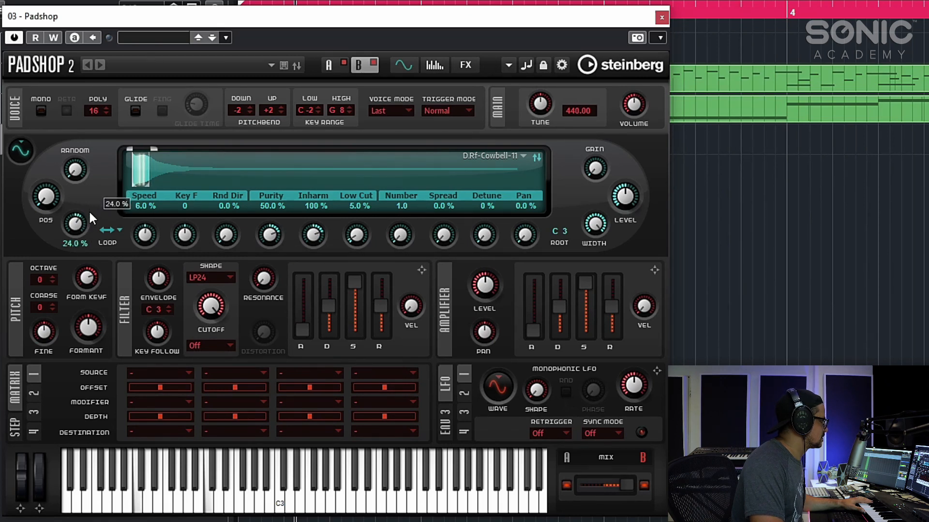
{"action": "scroll", "coordinate": [83, 162], "scroll_direction": "up", "scroll_amount": 10}
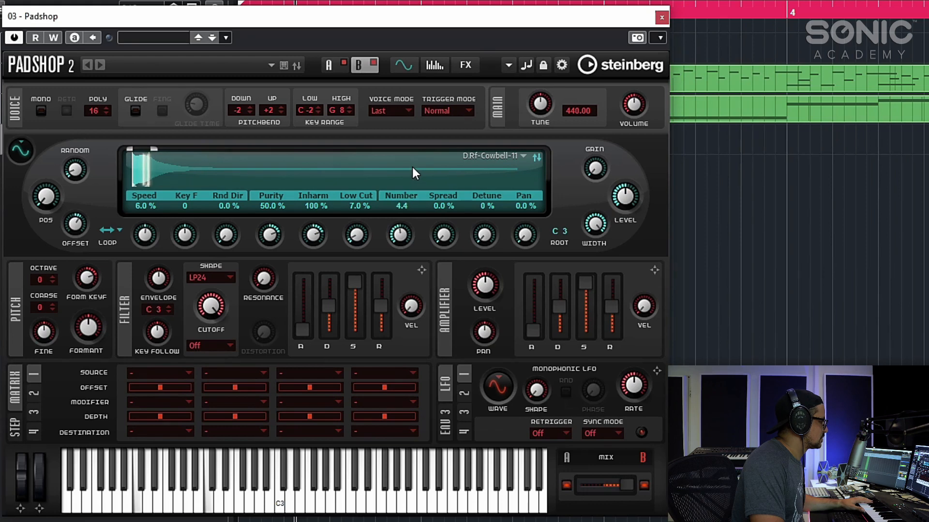
{"action": "scroll", "coordinate": [406, 233], "scroll_direction": "up", "scroll_amount": 1}
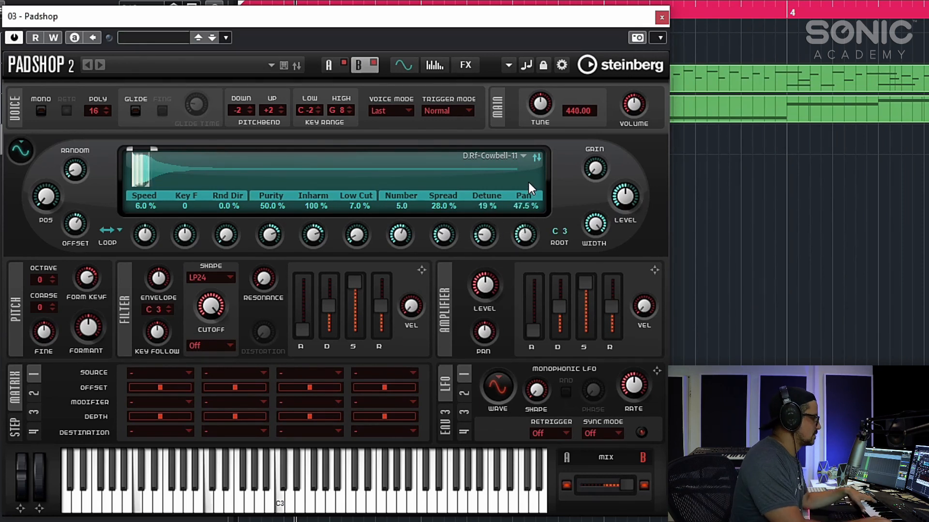
Raise the attack and decay of layer B's amplifier envelope and set the layer mix to B62.
{"action": "mouse_move", "coordinate": [551, 317]}
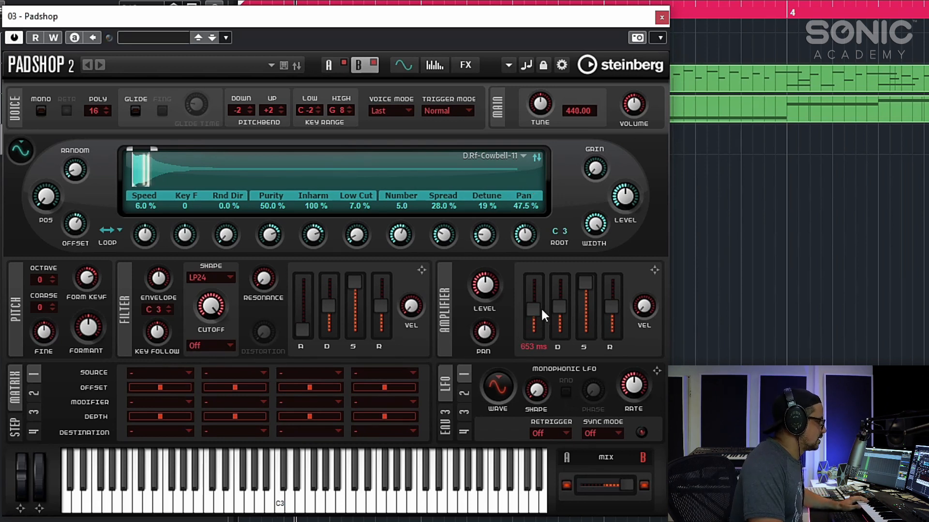
{"action": "mouse_move", "coordinate": [539, 310]}
{"action": "left_mouse_down"}
{"action": "mouse_move", "coordinate": [564, 315]}
{"action": "mouse_move", "coordinate": [526, 303]}
{"action": "left_mouse_up"}
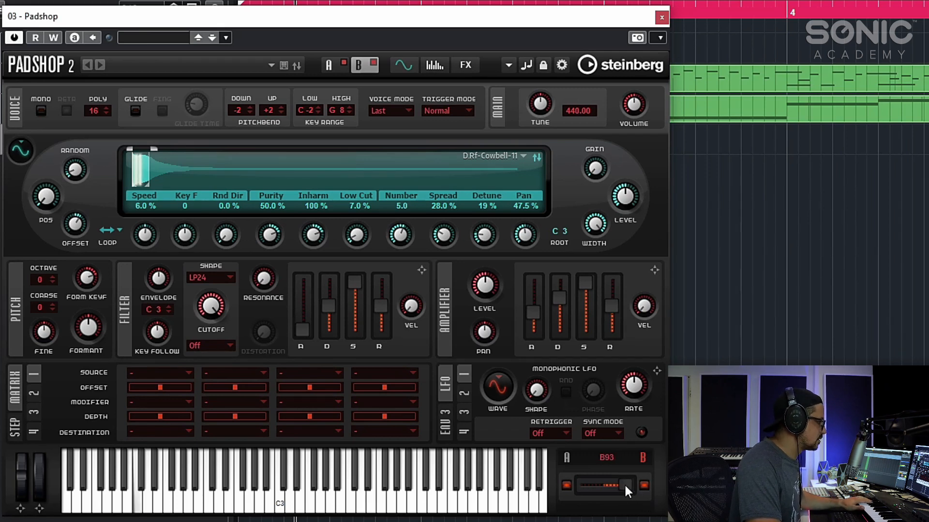
{"action": "left_click_drag", "start_coordinate": [615, 484], "coordinate": [613, 476]}
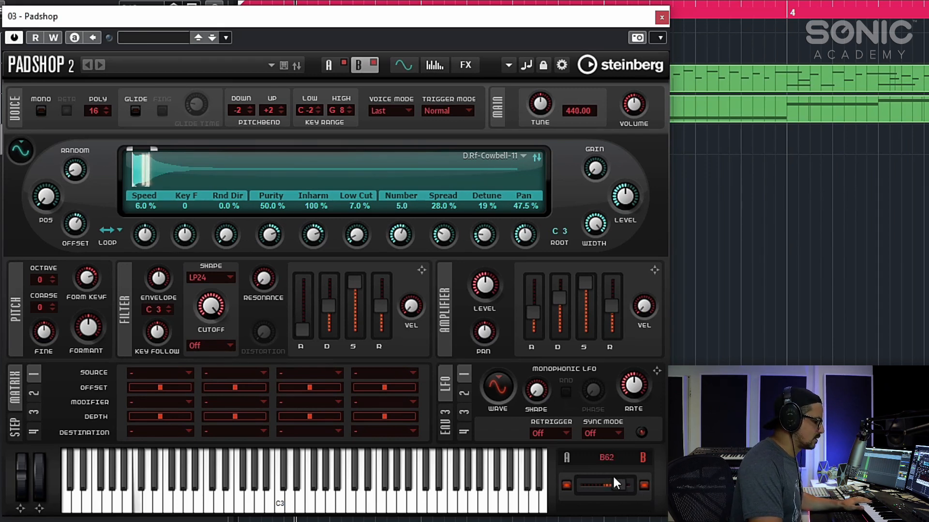
Enable the chorus modulation effect and the stereo delay for layer B, with the delay synced to 1/8D.
{"action": "left_click", "coordinate": [476, 70]}
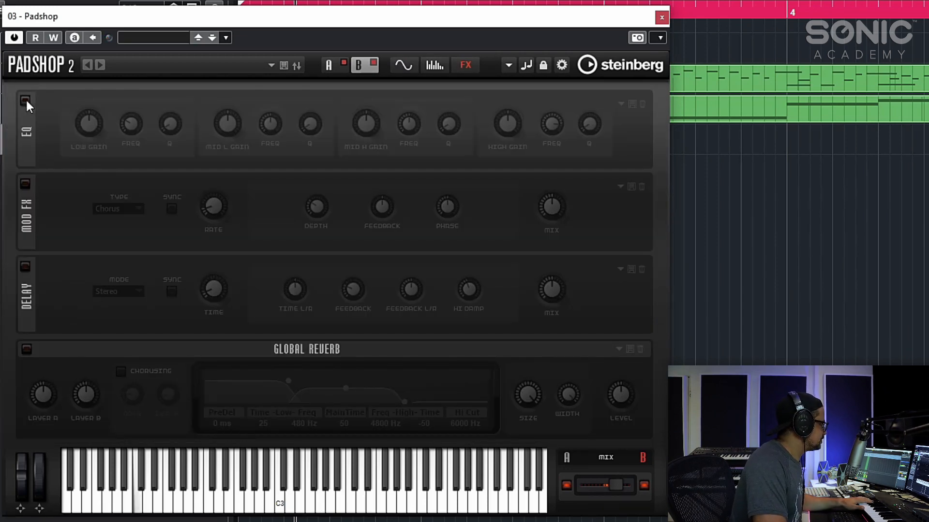
{"action": "left_click", "coordinate": [26, 183]}
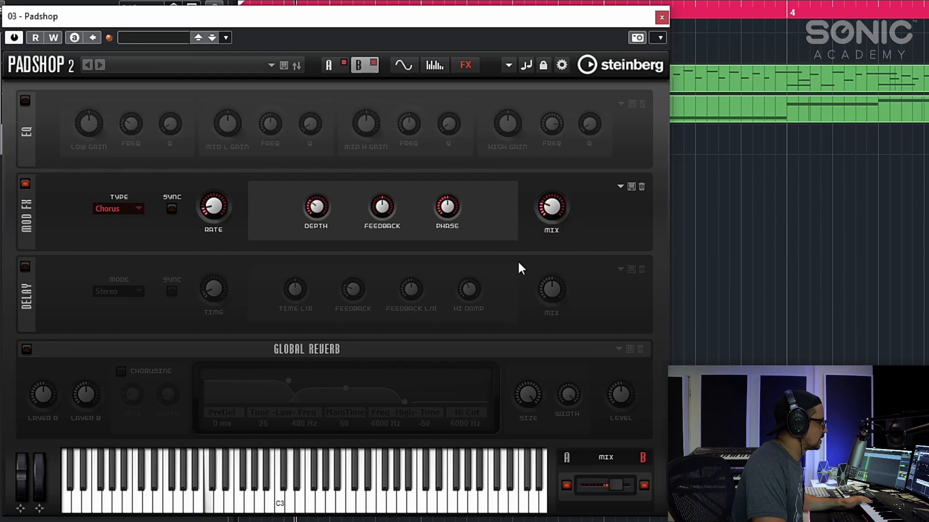
{"action": "left_click", "coordinate": [26, 267]}
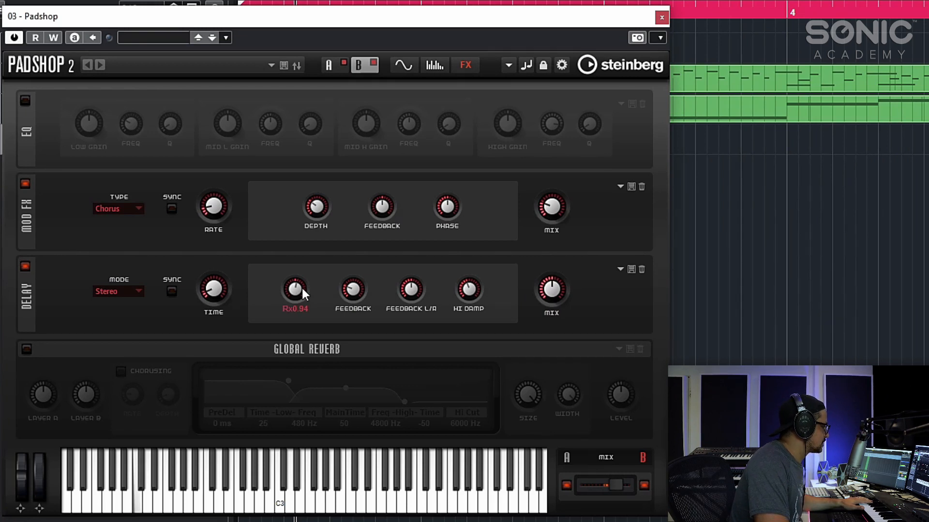
{"action": "left_click", "coordinate": [172, 291]}
{"action": "left_click", "coordinate": [217, 291]}
{"action": "left_click", "coordinate": [249, 433]}
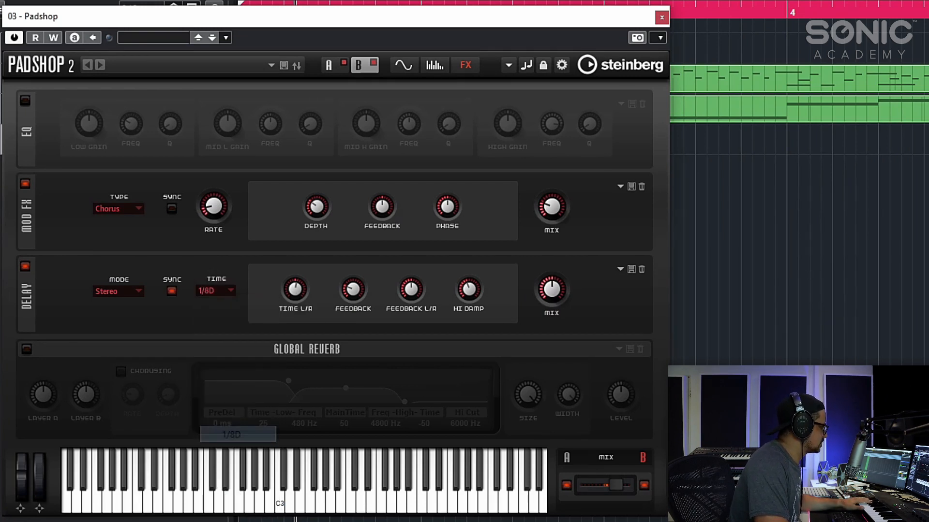
Enable Padshop's global reverb, raise the layer reverb levels and close the instrument window.
{"action": "left_click", "coordinate": [27, 349]}
{"action": "mouse_move", "coordinate": [93, 396]}
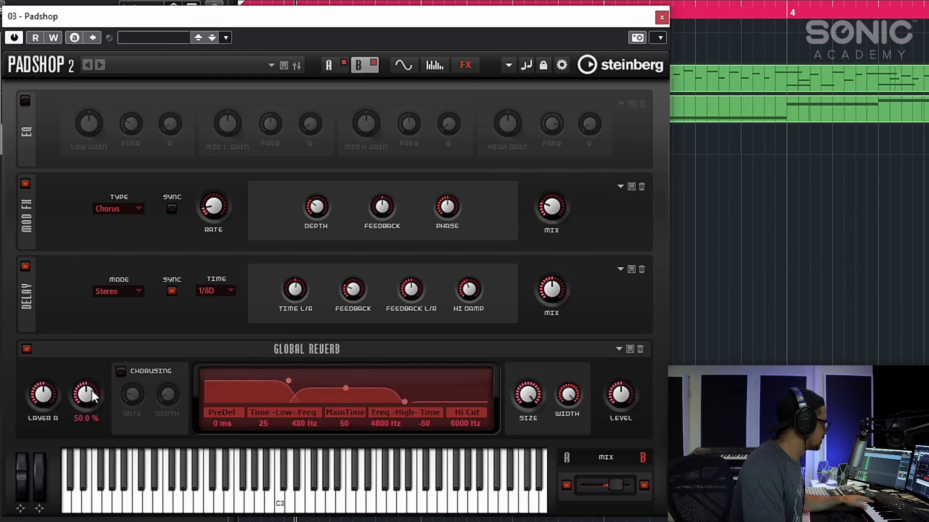
{"action": "scroll", "coordinate": [50, 382], "scroll_direction": "up", "scroll_amount": 5}
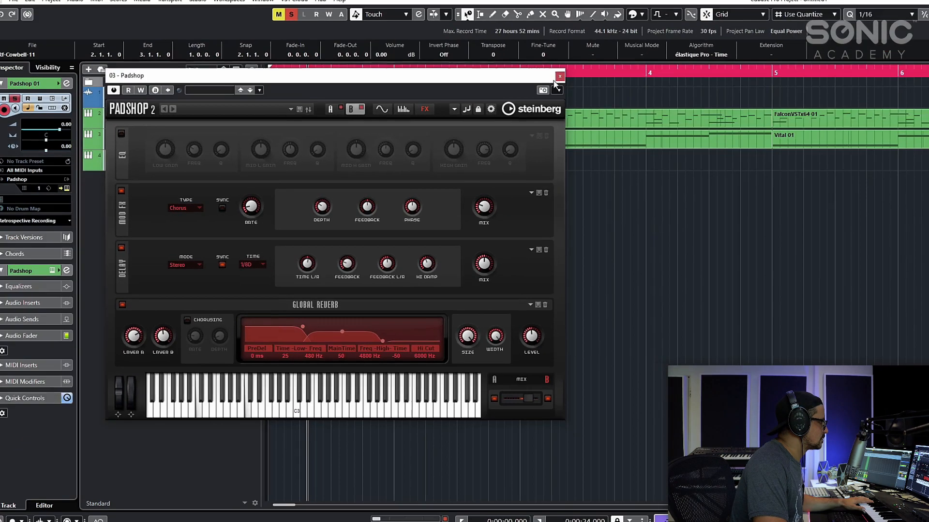
{"action": "key", "text": "ctrl+w"}
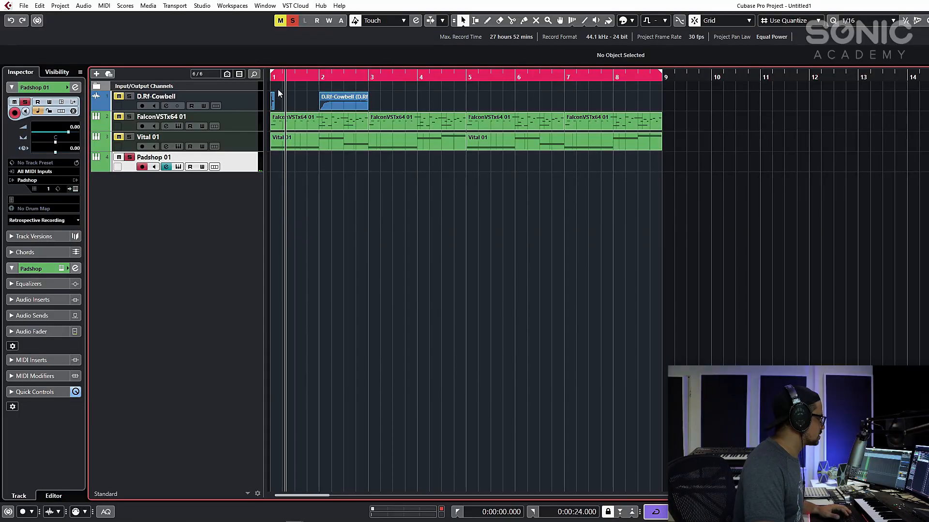
Record a chord part on the Padshop track from bar 1 and open the recorded part for editing.
{"action": "key", "text": "KP_Multiply"}
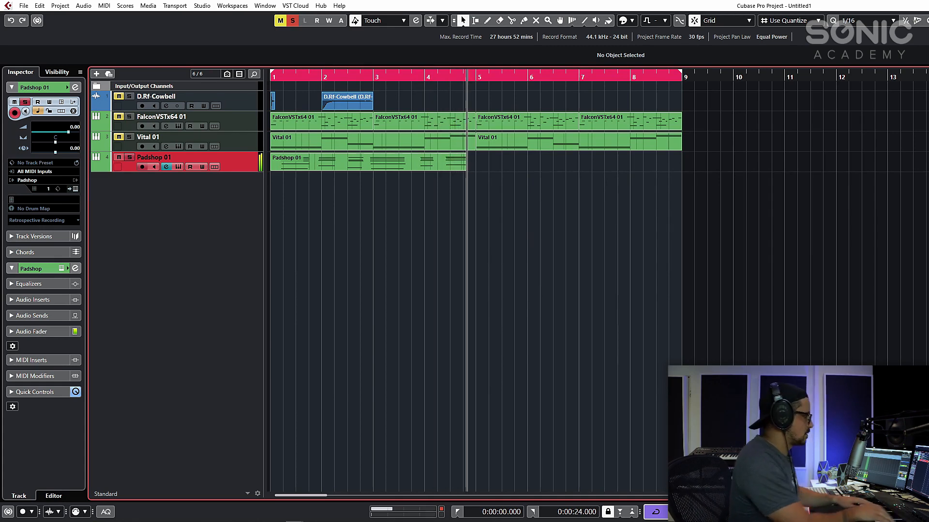
{"action": "key", "text": "space"}
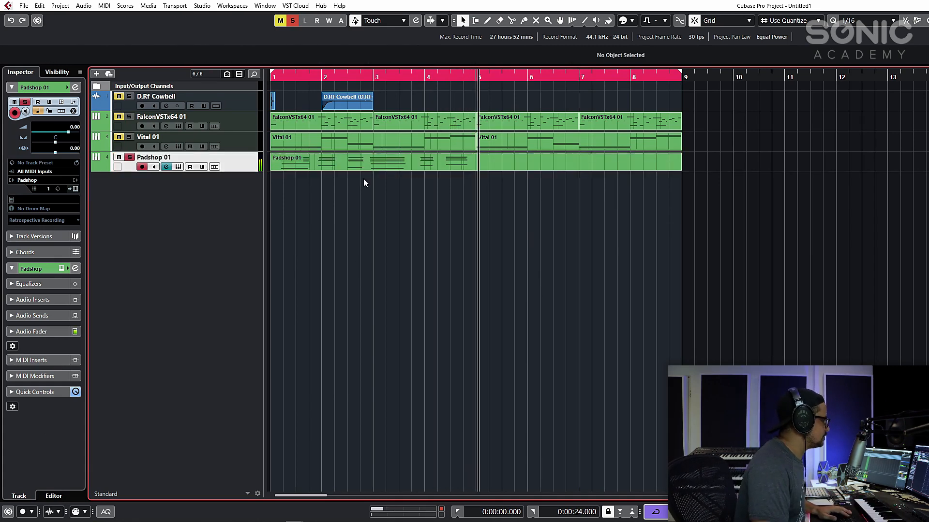
{"action": "double_click", "coordinate": [364, 166]}
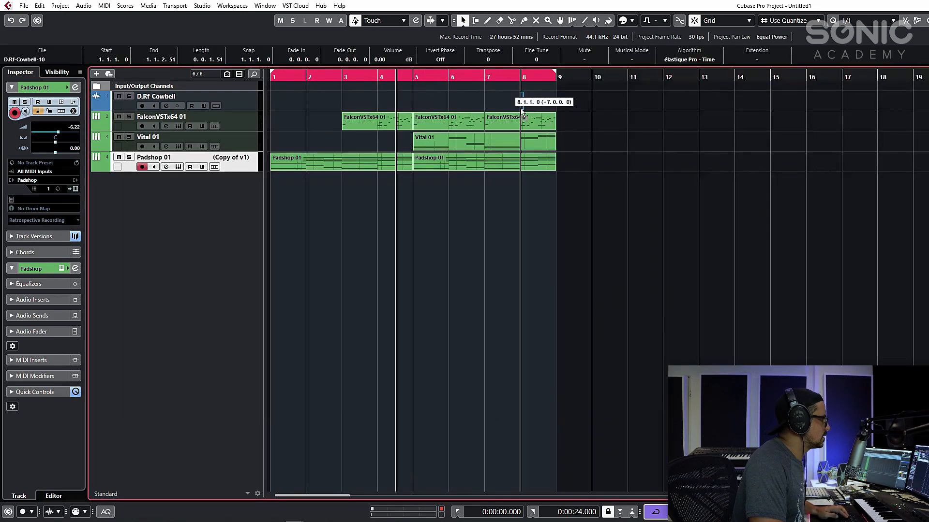
Place the D.Rf-Cowbell parts in bars 5 to 8 and duplicate them to fill bars 9 to 12.
{"action": "left_click_drag", "start_coordinate": [537, 102], "coordinate": [434, 104]}
{"action": "left_click_drag", "start_coordinate": [500, 101], "coordinate": [444, 102]}
{"action": "double_click", "coordinate": [431, 103]}
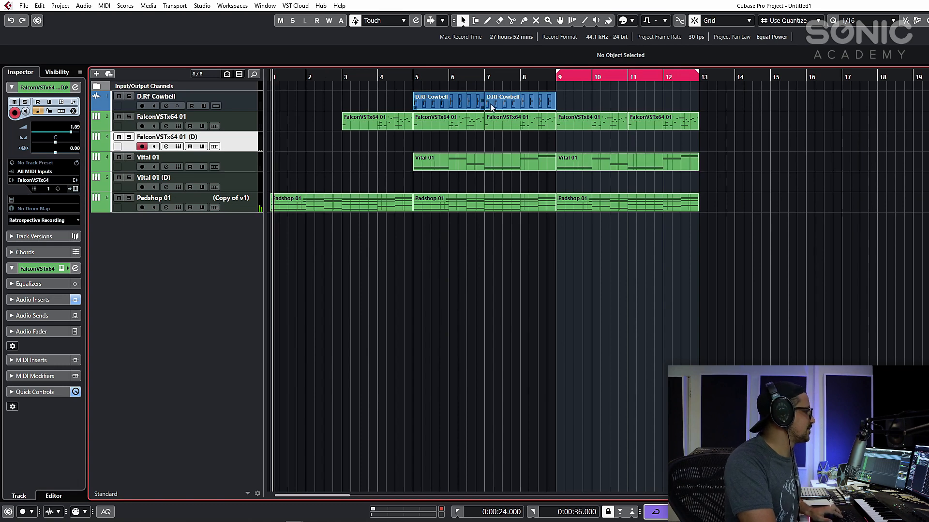
{"action": "key", "text": "ctrl+d"}
{"action": "left_click", "coordinate": [358, 276]}
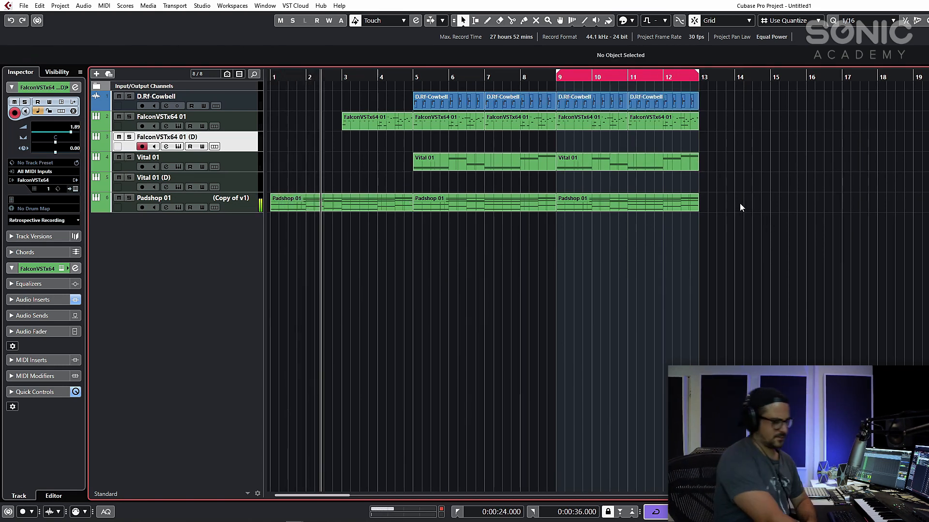
Delete the D.Rf-Cowbell parts in bars 5 to 8 and raise the duplicated Falcon track's volume to 3.20.
{"action": "left_click", "coordinate": [493, 99]}
{"action": "key", "text": "Delete"}
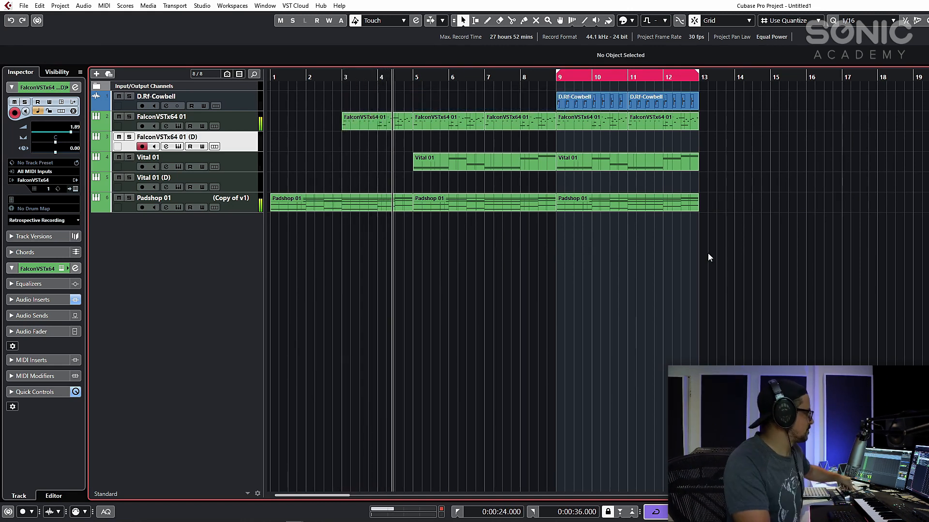
{"action": "left_click_drag", "start_coordinate": [71, 131], "coordinate": [73, 132]}
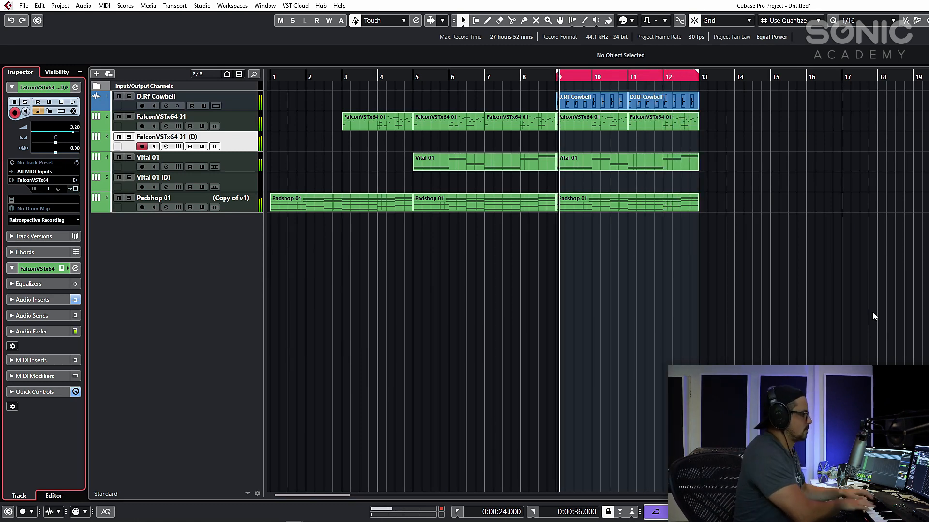
Play the arrangement from bar 11 and audition the D.Rf-Cowbell track in solo.
{"action": "left_click", "coordinate": [582, 316]}
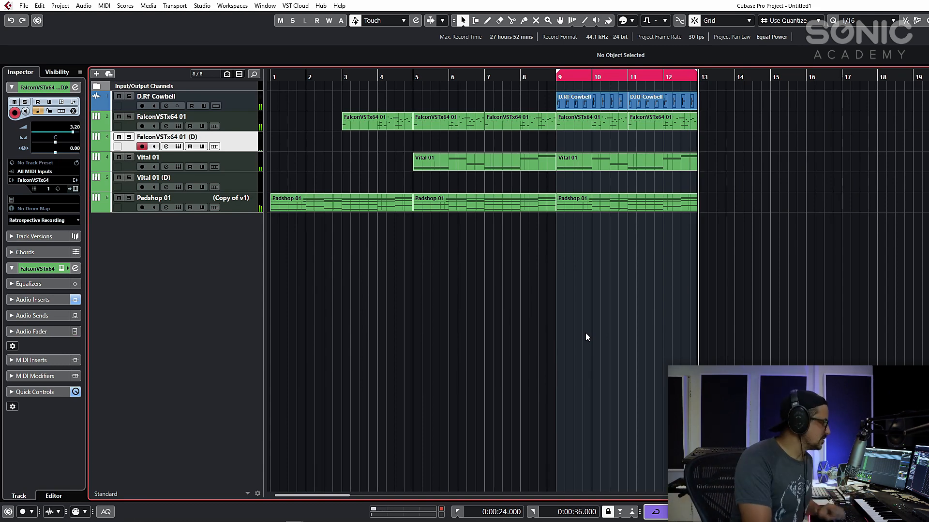
{"action": "left_click", "coordinate": [627, 78]}
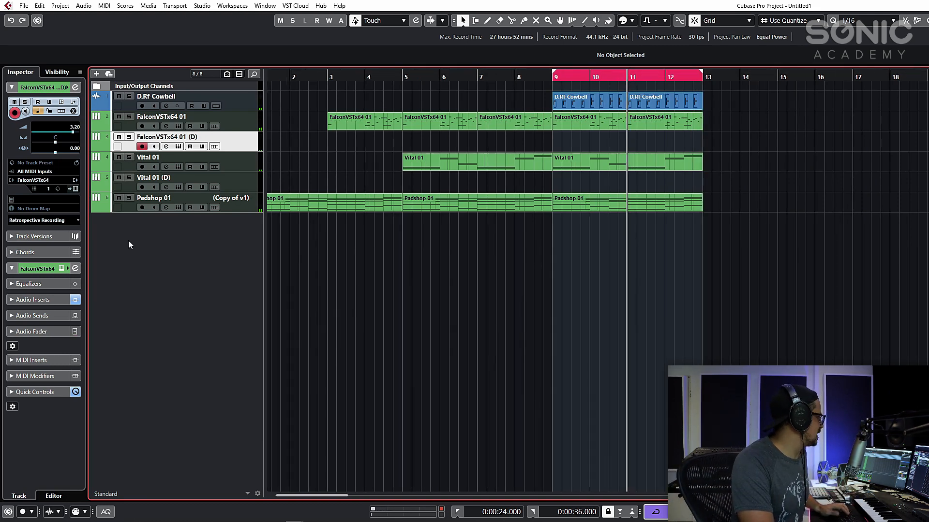
{"action": "left_click", "coordinate": [129, 96]}
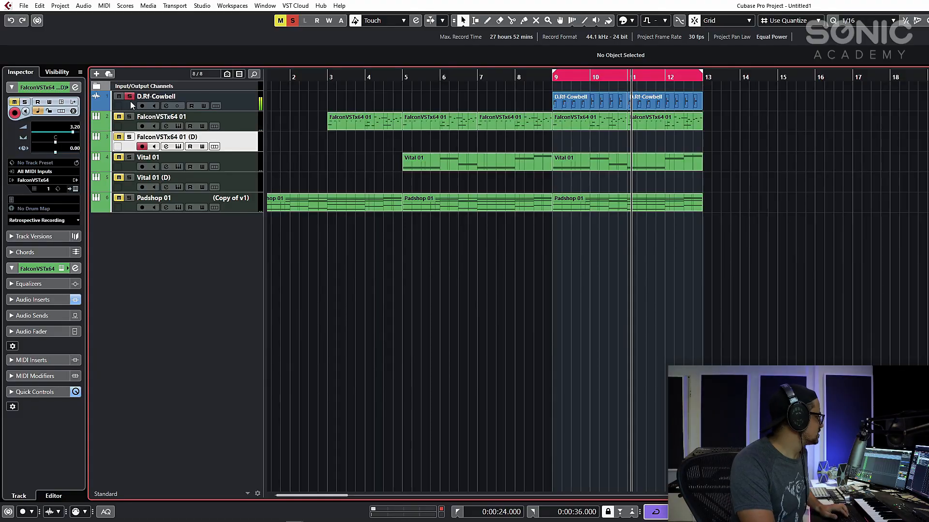
{"action": "left_click", "coordinate": [129, 97]}
Mute the D.Rf-Cowbell track and play the looped section from bar 9.
{"action": "left_click", "coordinate": [119, 97]}
{"action": "key", "text": "1"}
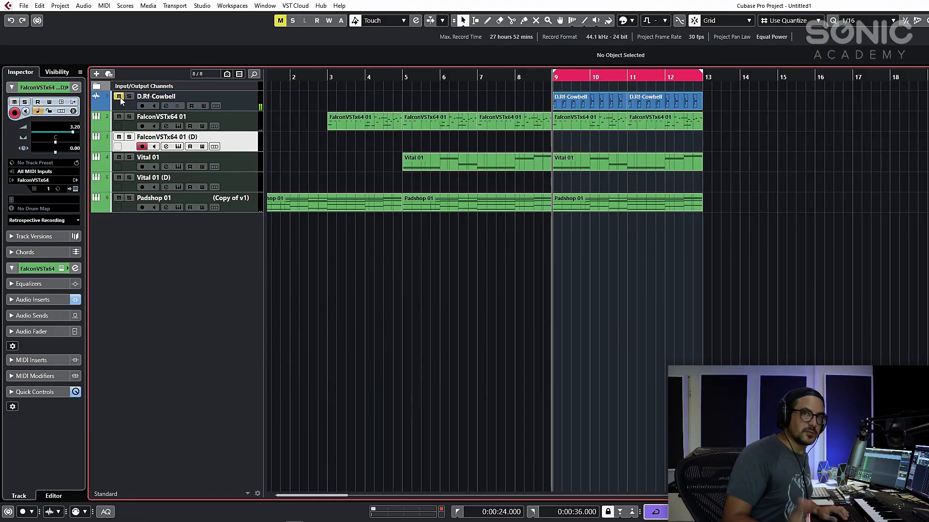
{"action": "key", "text": "space"}
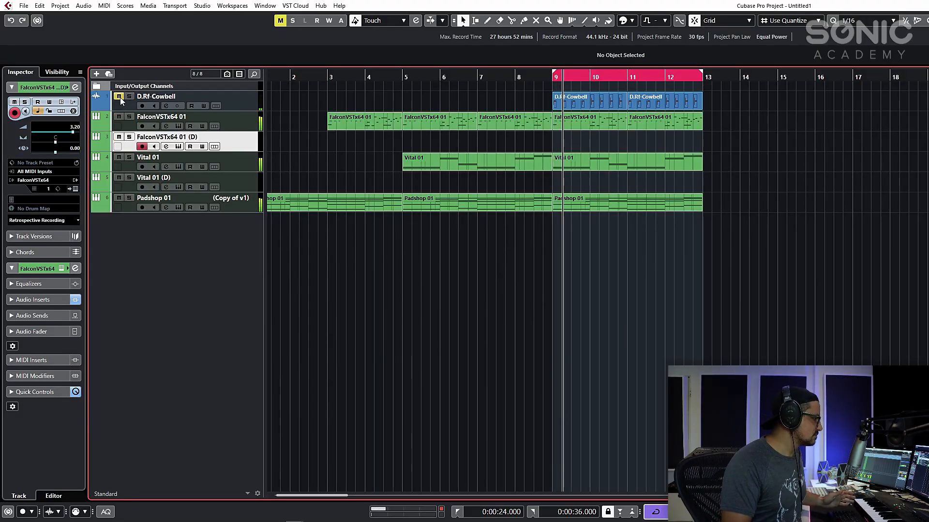